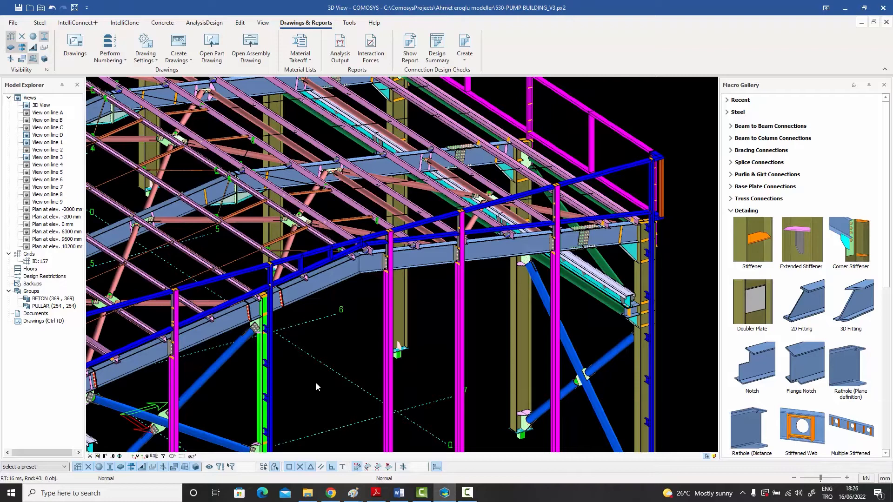
- Toggle Keep Manual Changes in the assembly drawing view settings, save the settings to defaults and return to the 3D model
middle_click_drag(316, 382, 333, 374)
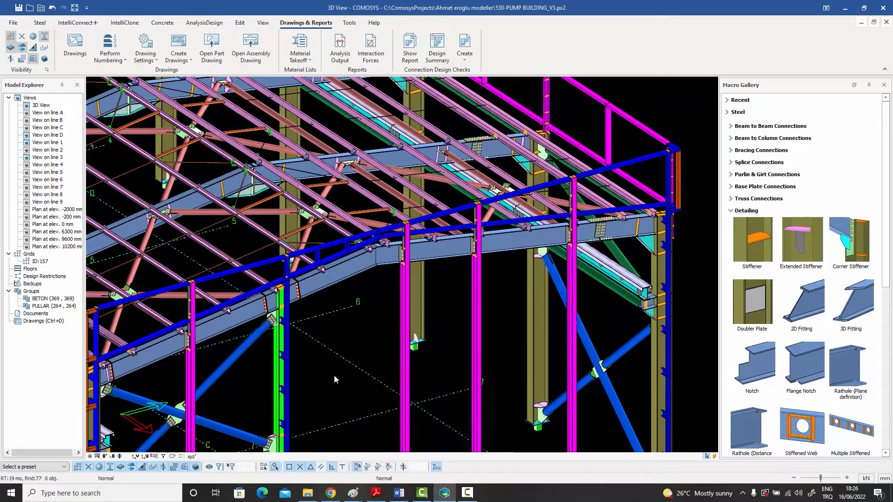
left_click(156, 61)
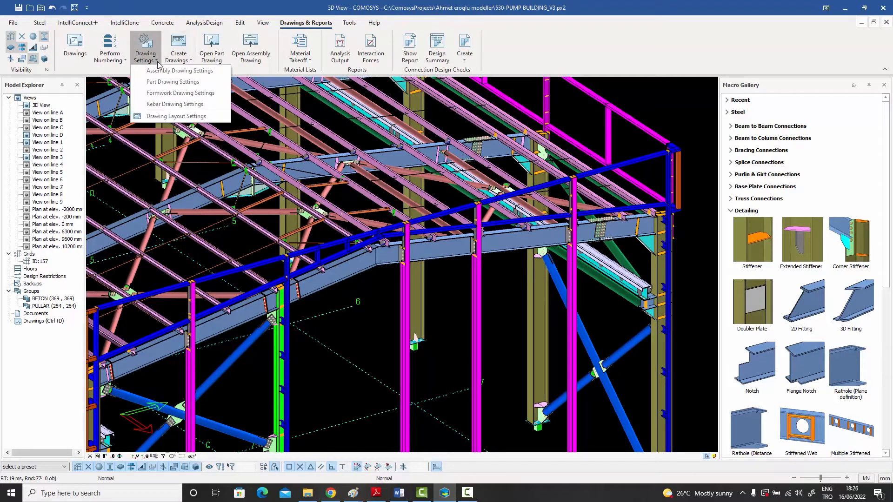
left_click(171, 71)
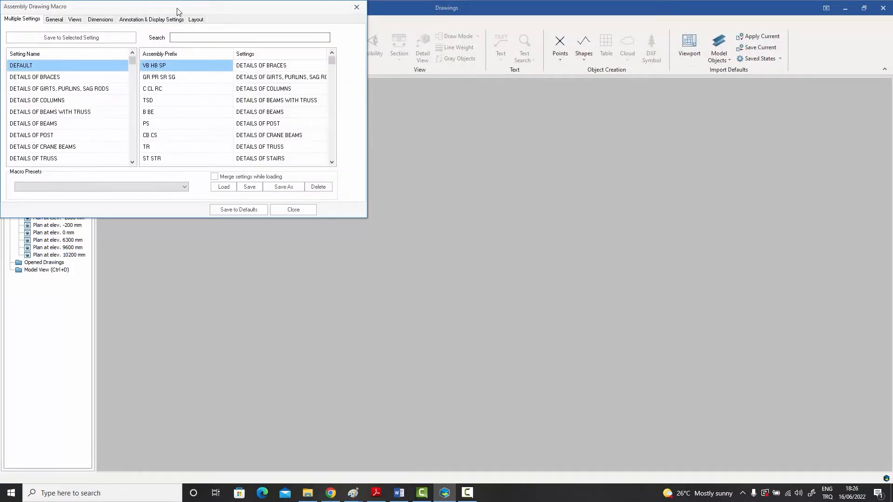
left_click_drag(178, 12, 382, 90)
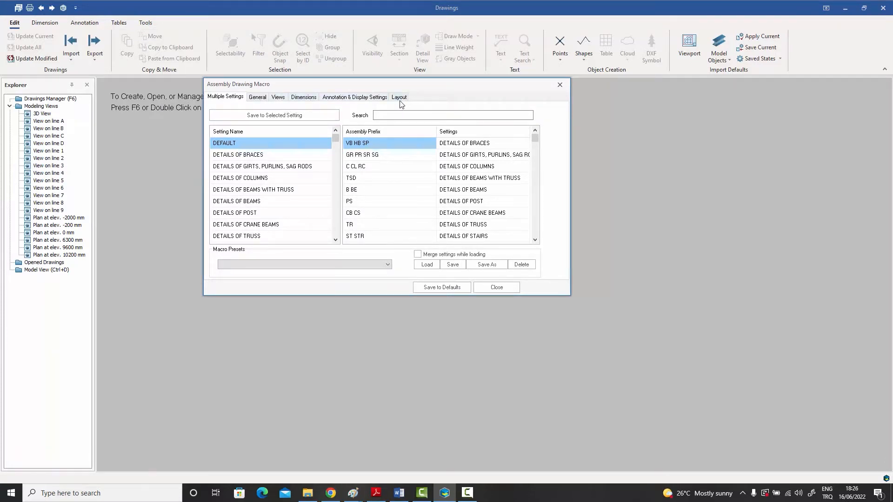
left_click(281, 101)
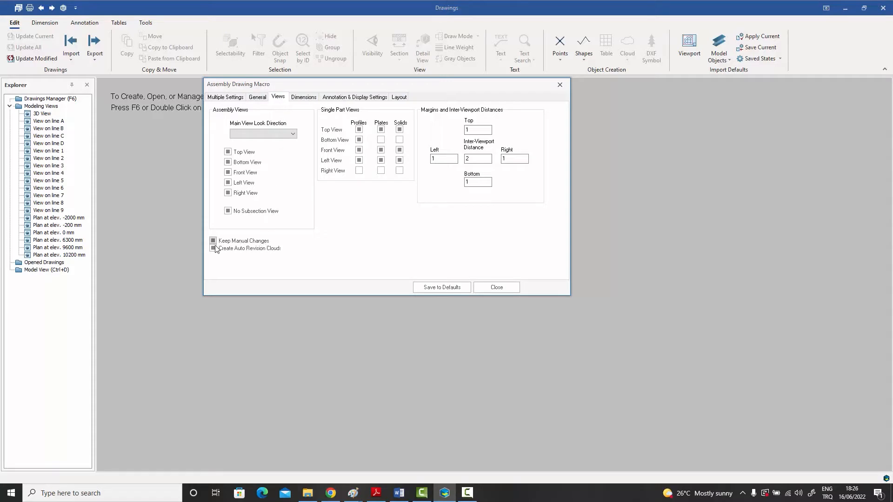
left_click(263, 241)
left_click(442, 288)
left_click(560, 85)
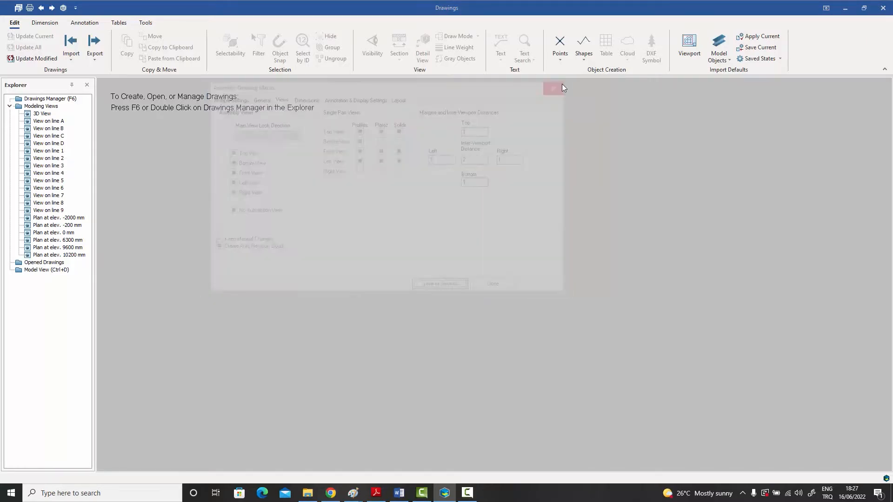
left_click(846, 8)
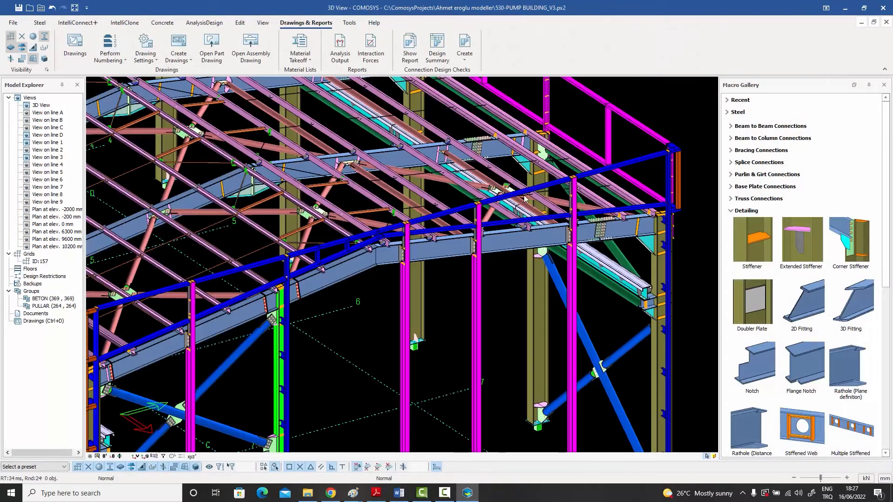
- Select the whole assembly of the bent rafter beam at the front gable and show only that assembly
middle_click_drag(483, 263, 492, 248)
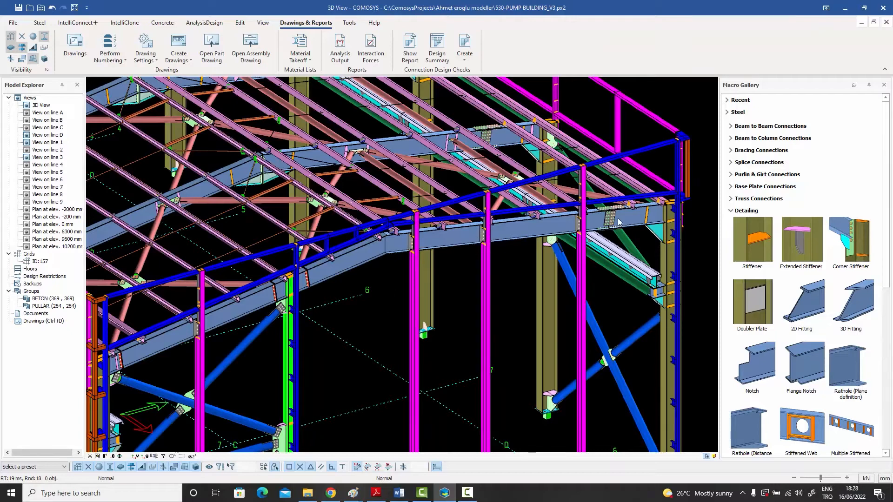
left_click(395, 243)
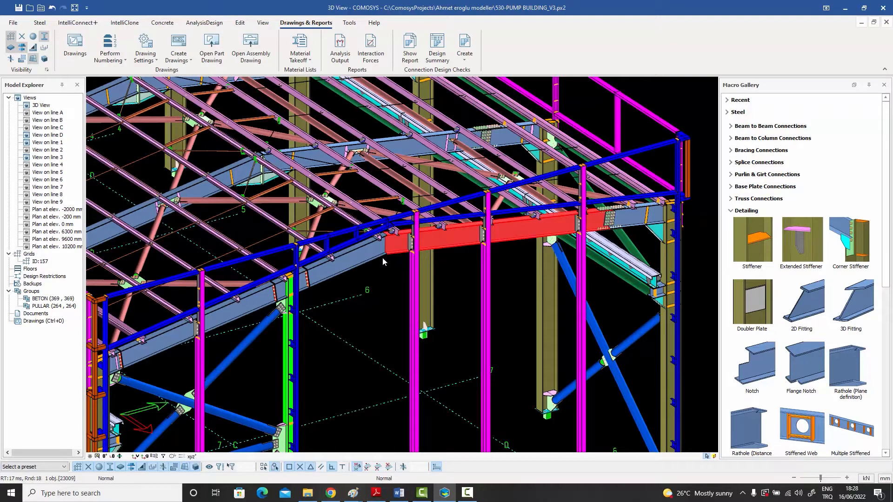
right_click(440, 244)
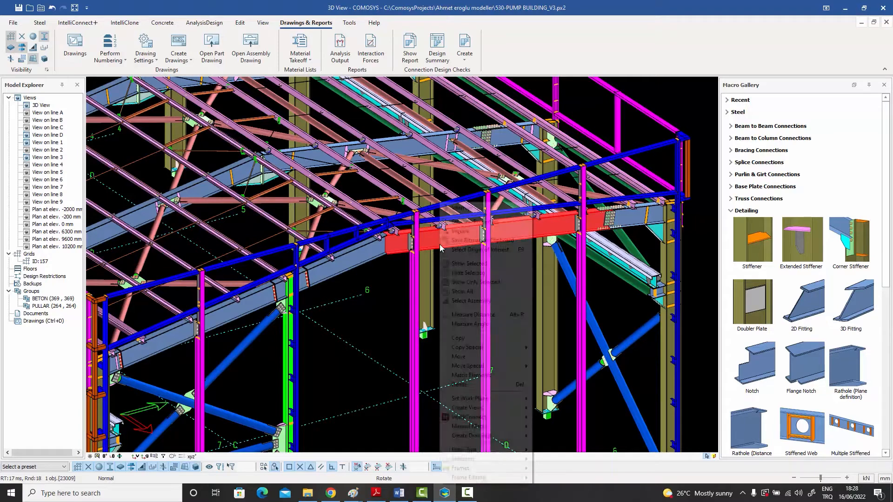
left_click(475, 301)
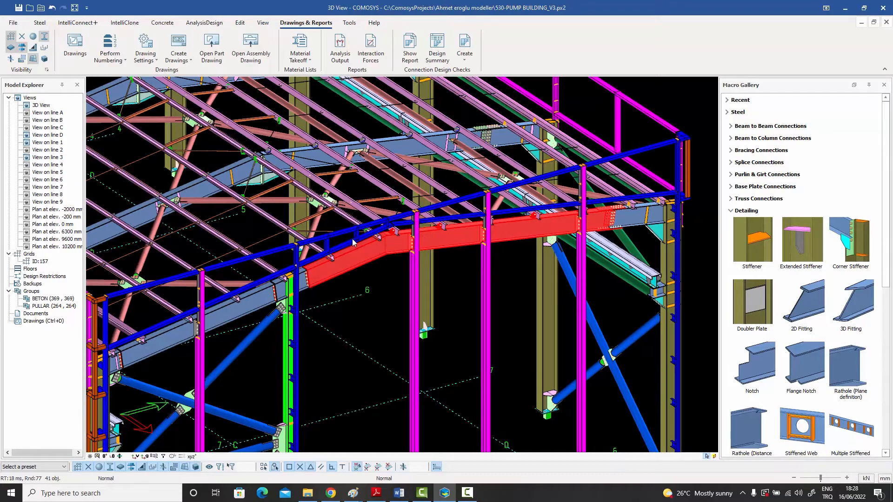
right_click(450, 236)
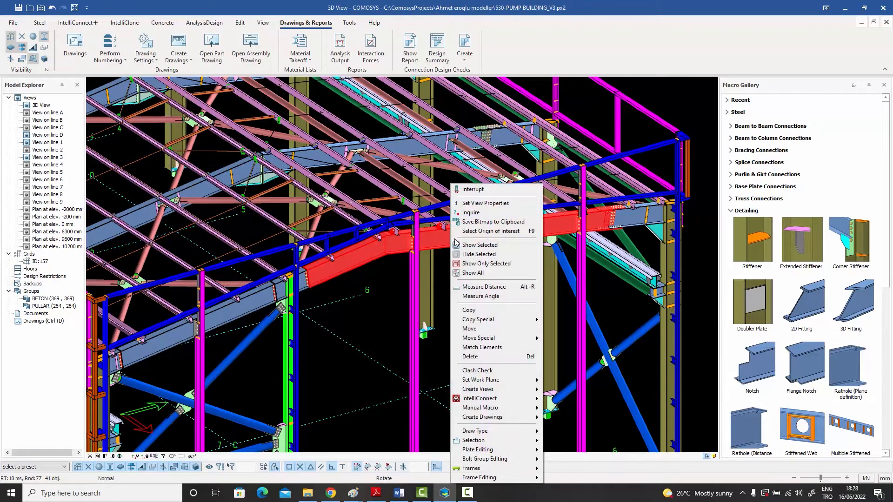
left_click(482, 263)
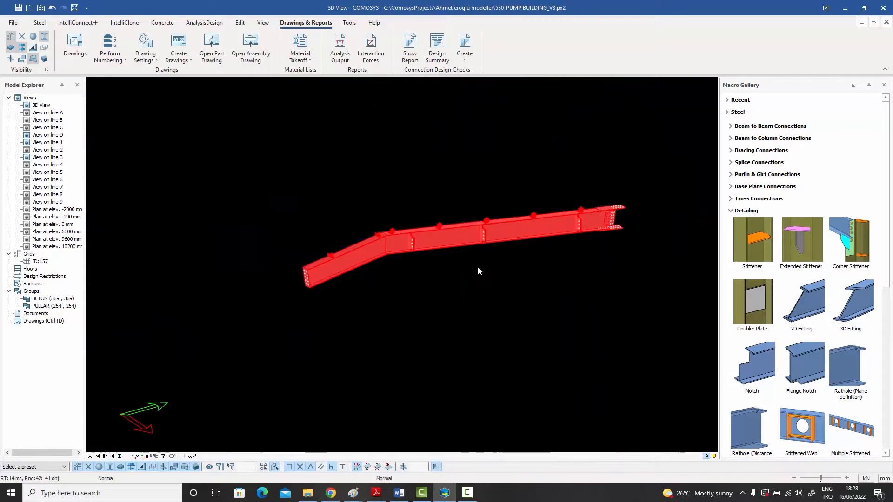
- Examine the isolated rafter assembly from both sides, including its purlin cleats, stiffeners, gusset plates and bolted splice end
scroll(420, 249, "up", 5)
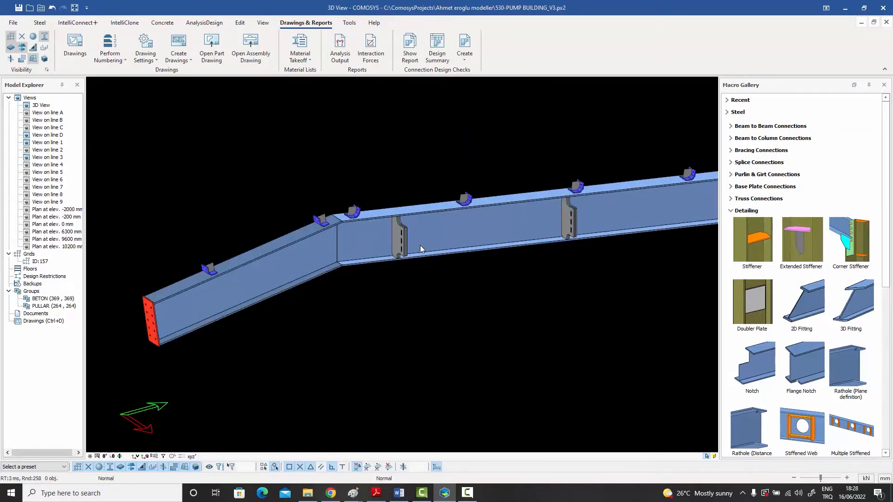
middle_click_drag(408, 251, 329, 264)
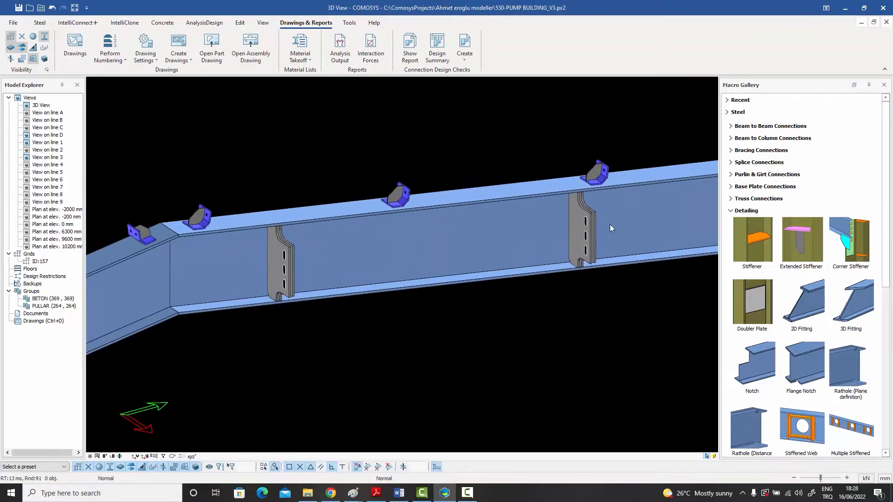
scroll(581, 221, "up", 5)
scroll(565, 223, "down", 4)
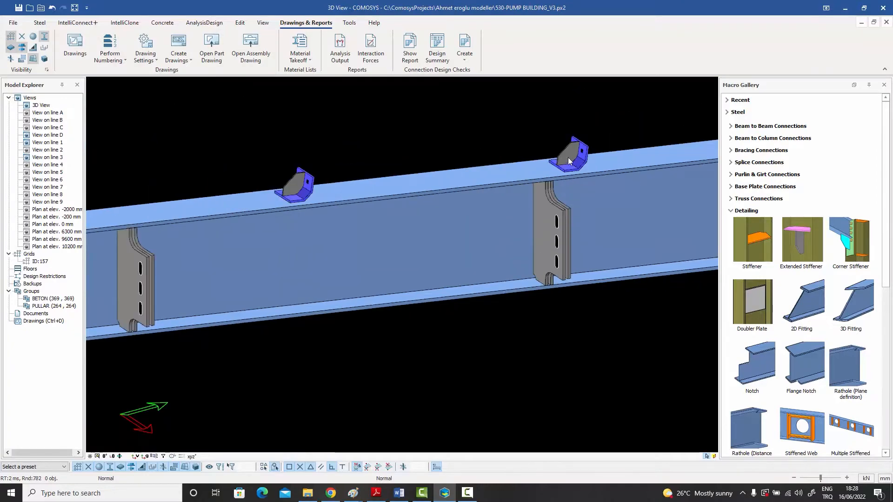
scroll(572, 177, "down", 5)
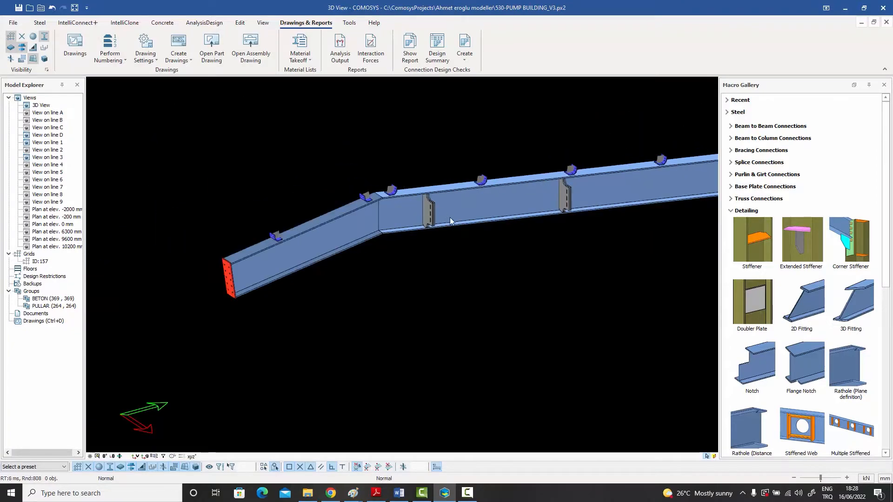
middle_click_drag(566, 201, 607, 167, "ctrl")
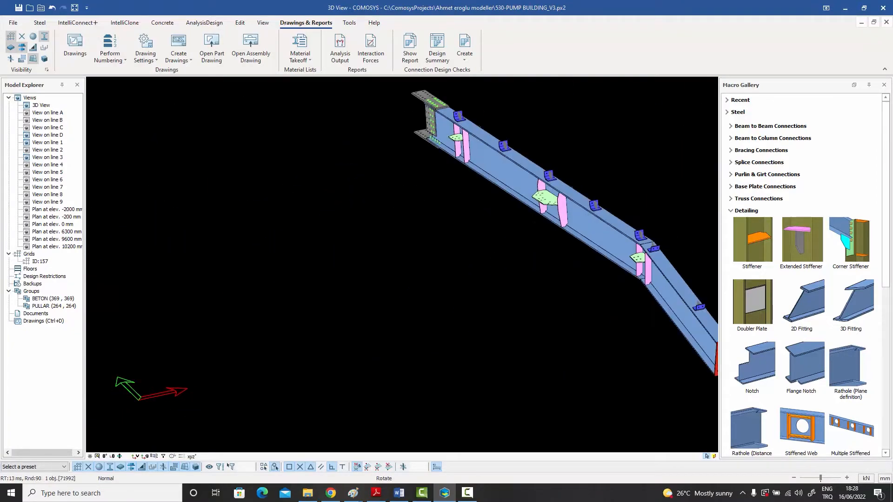
scroll(619, 275, "up", 6)
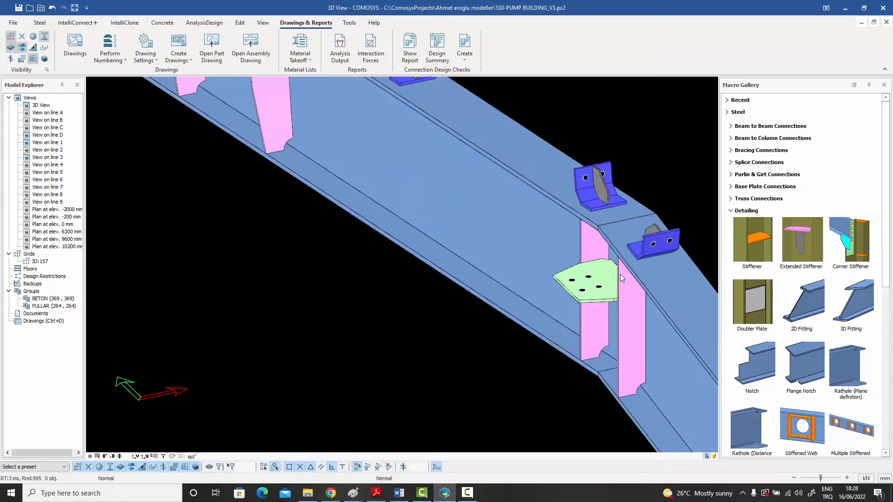
scroll(621, 274, "down", 6)
scroll(354, 169, "up", 6)
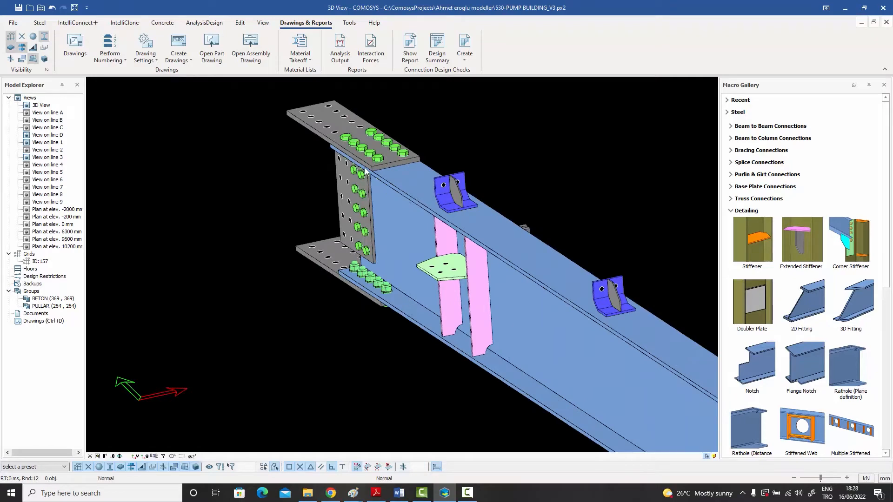
scroll(365, 168, "down", 7)
middle_click_drag(410, 208, 379, 209)
scroll(403, 212, "up", 4)
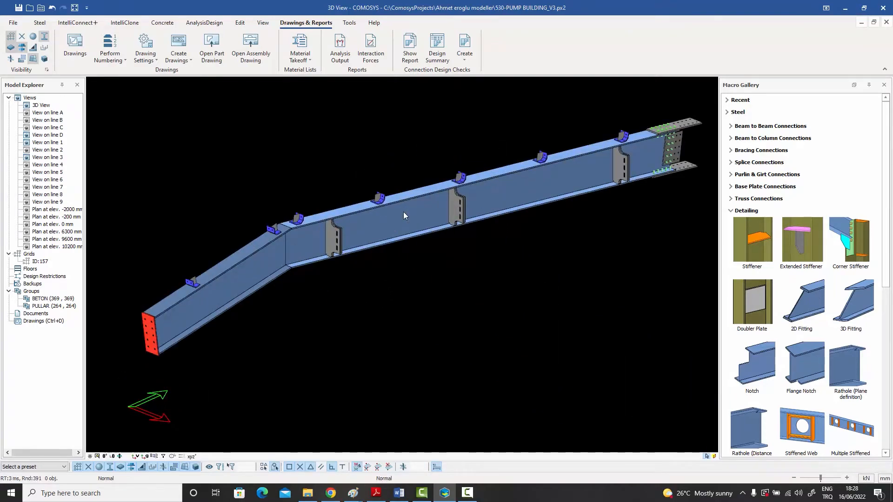
scroll(403, 213, "up", 2)
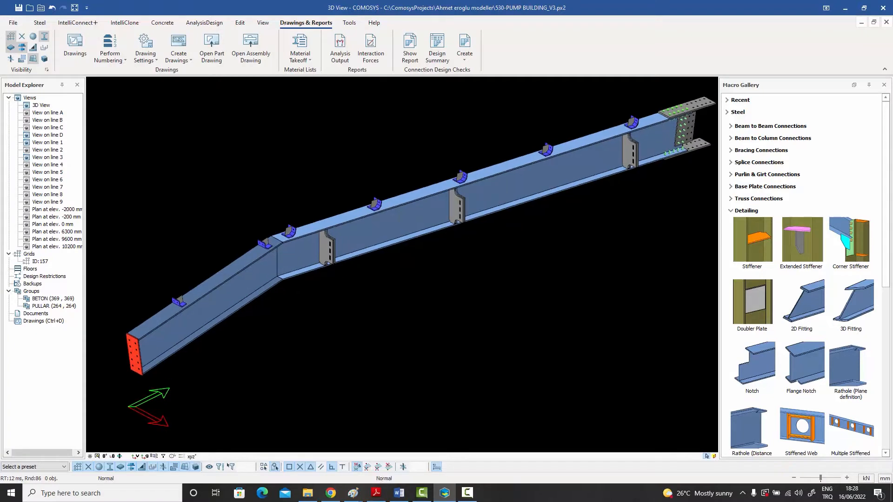
- Apply the numbering options for groups 0 and 2 and run the model numbering
left_click(401, 225)
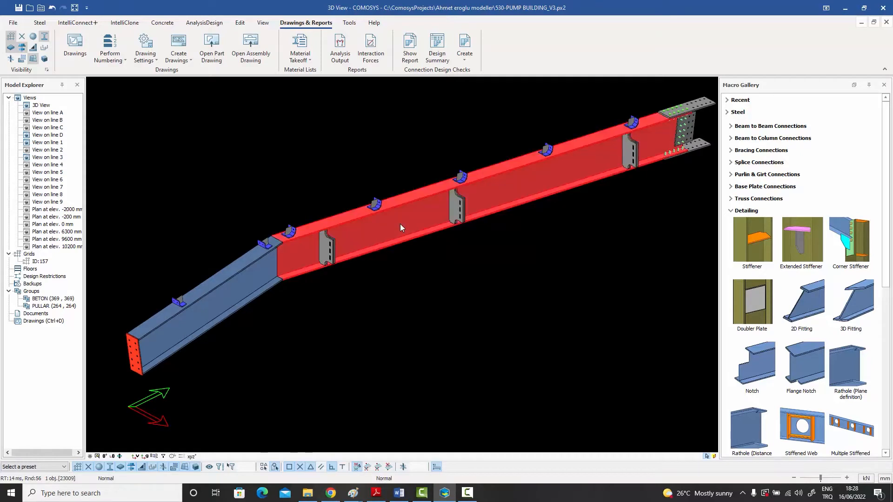
left_click(136, 93)
left_click(124, 59)
left_click(129, 77)
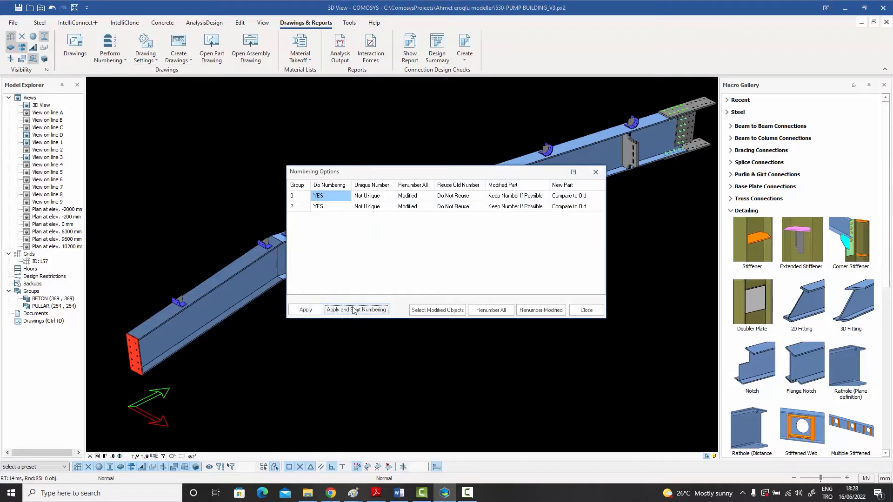
left_click(354, 310)
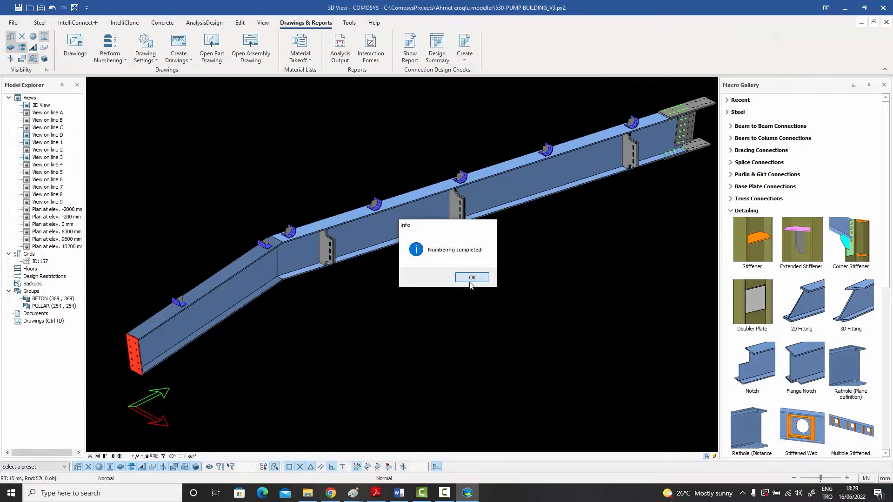
left_click(471, 279)
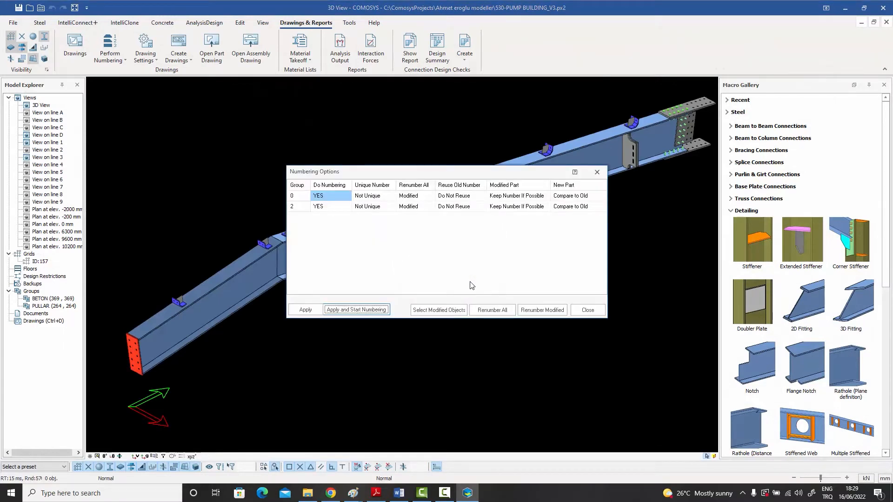
left_click(589, 311)
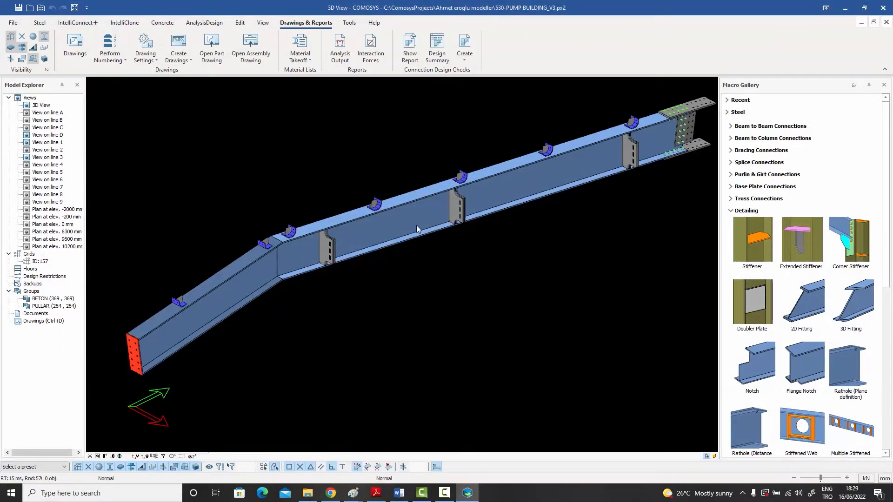
- Create an assembly drawing from the long beam of the isolated rafter
left_click(417, 226)
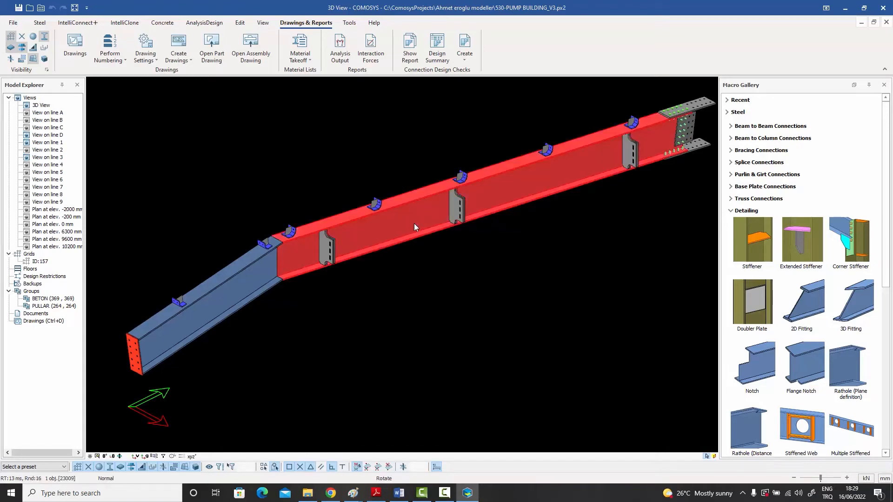
right_click(414, 224)
mouse_move(463, 437)
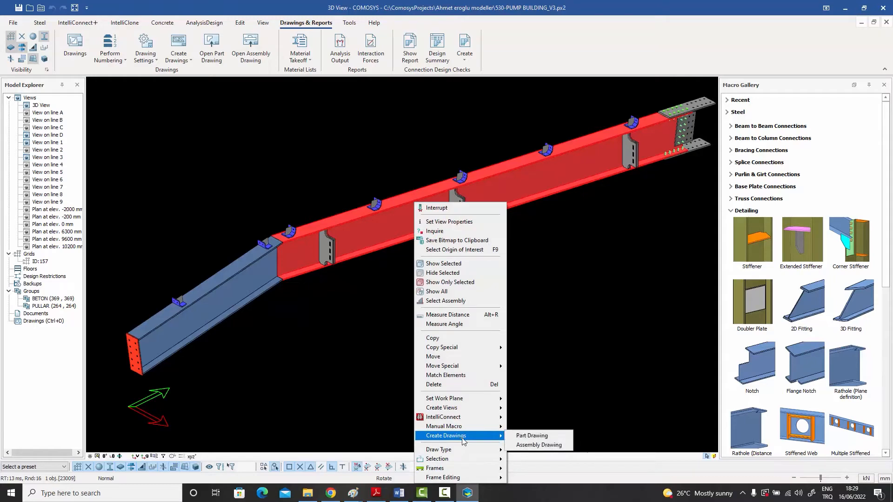
left_click(529, 445)
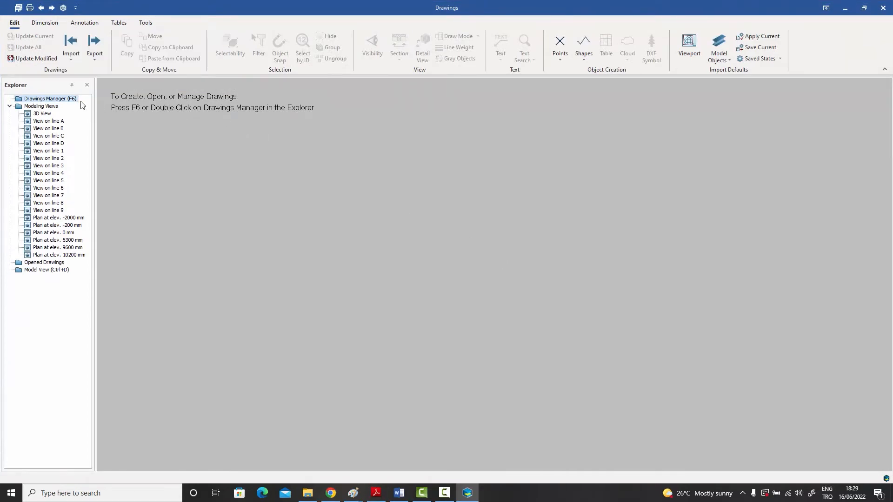
- Open drawing 835-156-CE-001 from the Drawings Manager and inspect the splice end of the rafter's main view
double_click(53, 100)
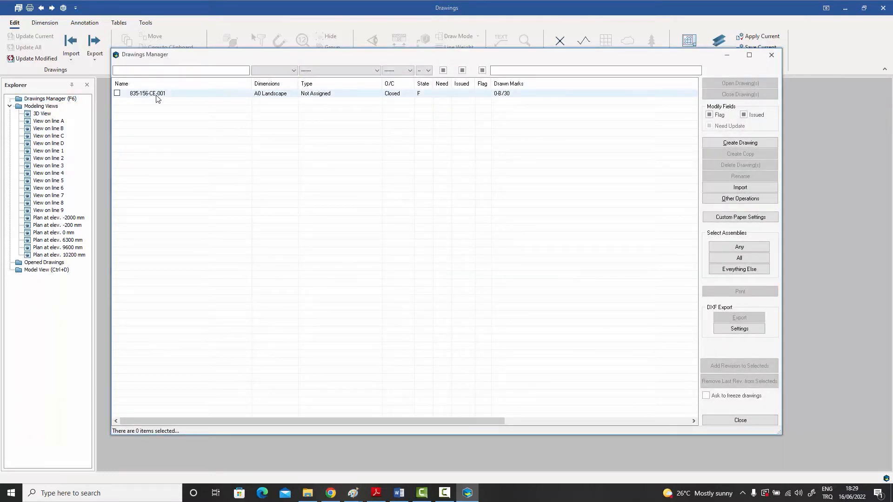
double_click(157, 98)
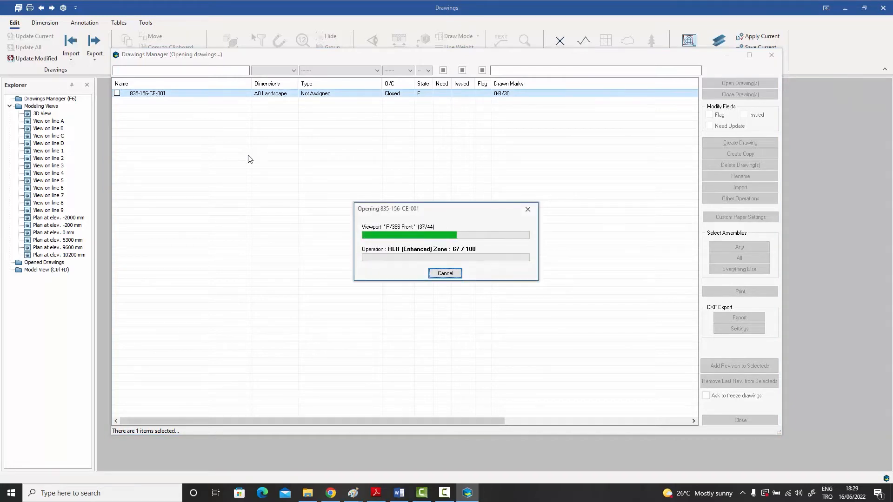
left_click(722, 422)
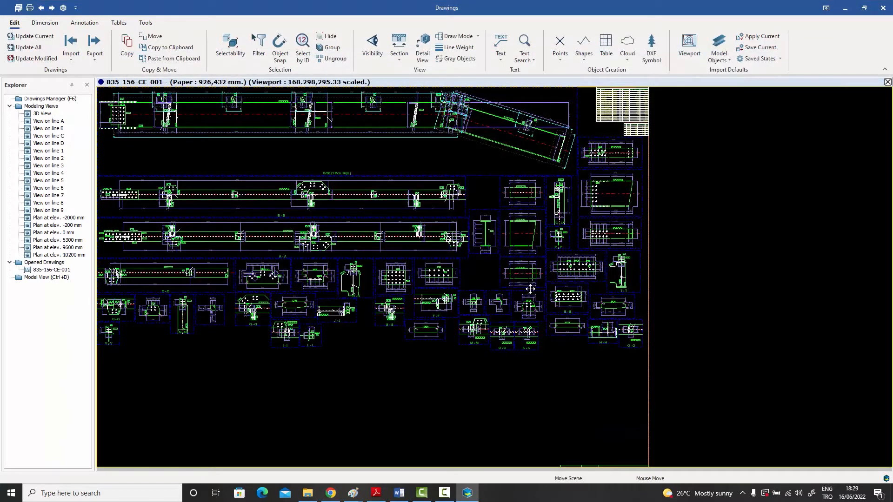
middle_click_drag(482, 253, 562, 286)
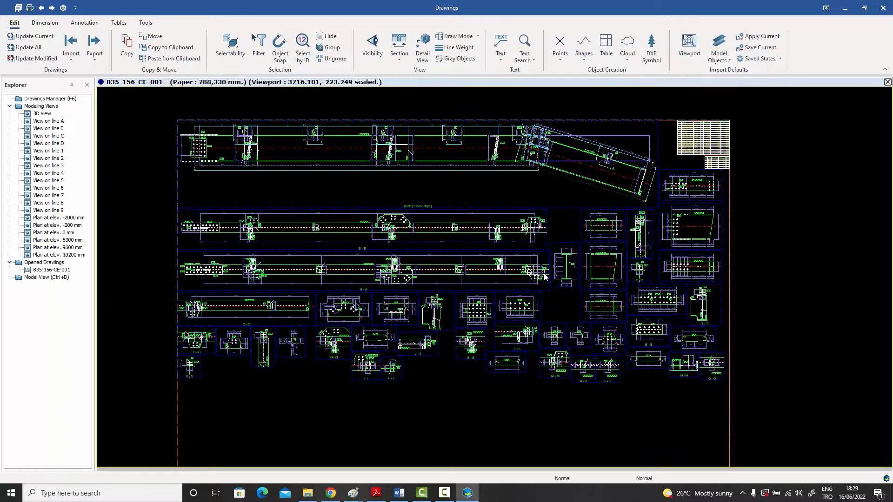
scroll(222, 136, "up", 5)
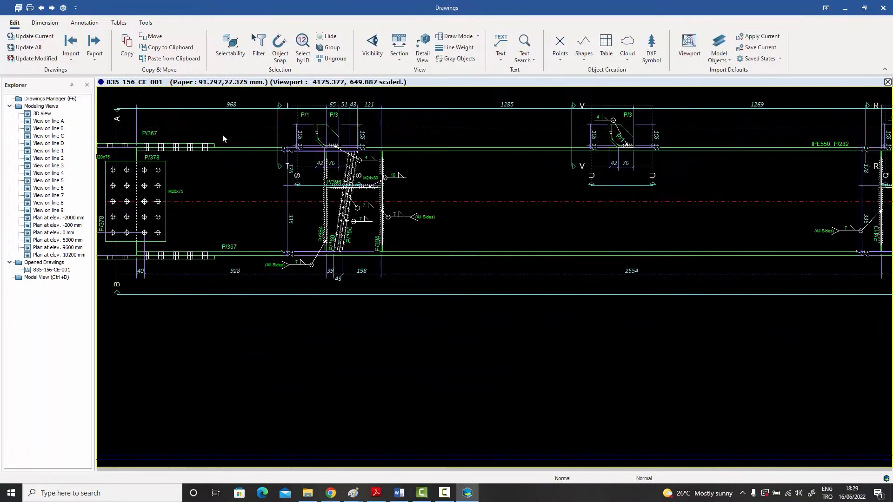
- Turn off the visibility of welds in the drawing, keeping the weld annotations shown
middle_click_drag(247, 143, 366, 170)
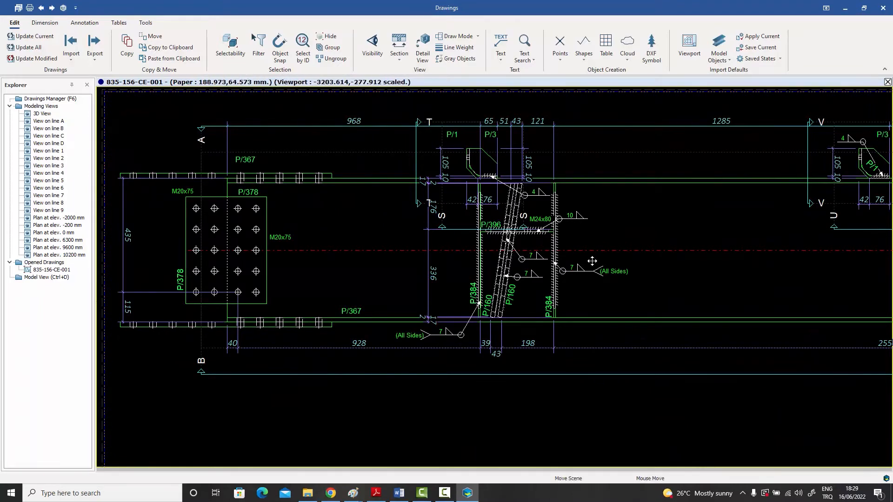
middle_click_drag(576, 258, 450, 260)
middle_click_drag(618, 260, 402, 267)
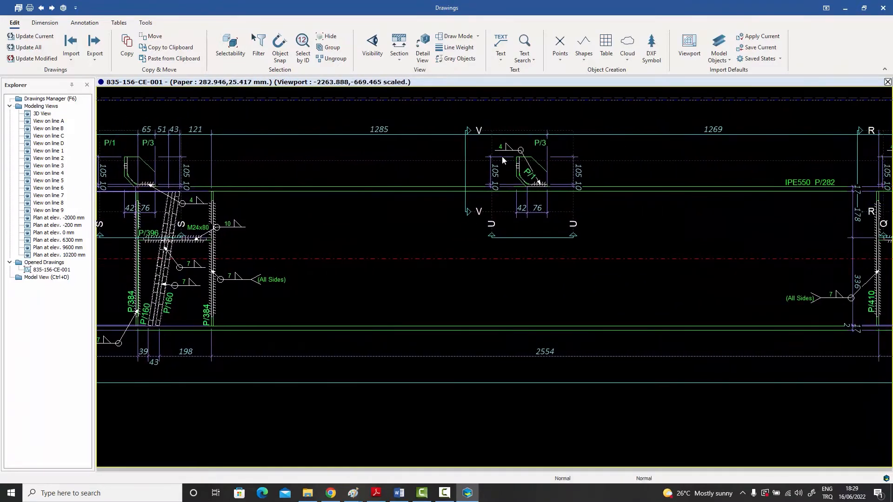
mouse_move(622, 227)
middle_mouse_down()
mouse_move(424, 231)
mouse_move(444, 237)
middle_mouse_up()
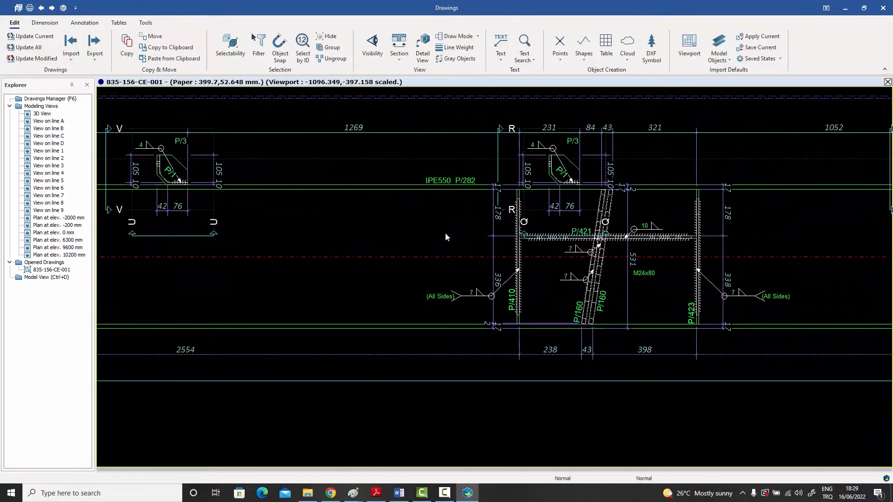
middle_click_drag(601, 245, 534, 251)
middle_click_drag(676, 253, 615, 253)
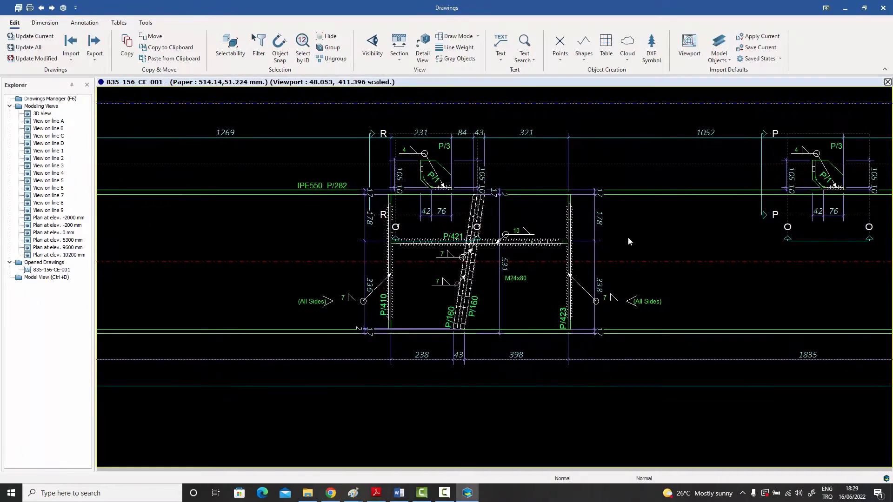
scroll(524, 241, "up", 2)
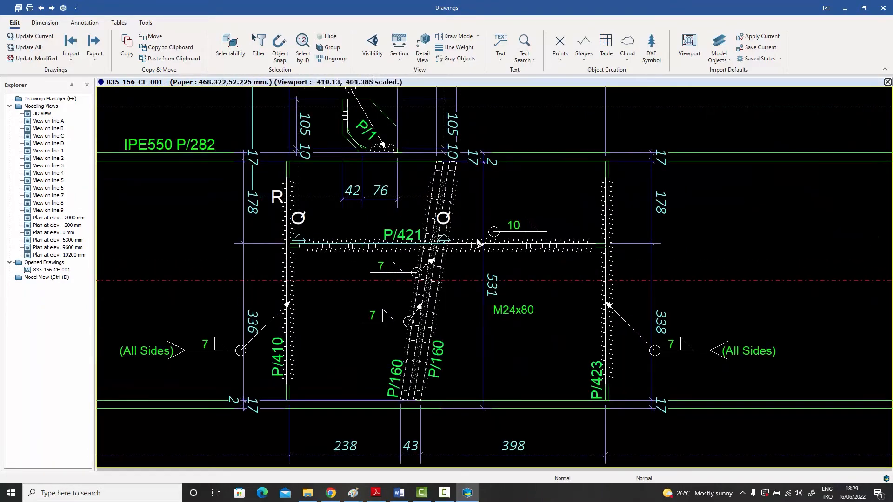
left_click(230, 44)
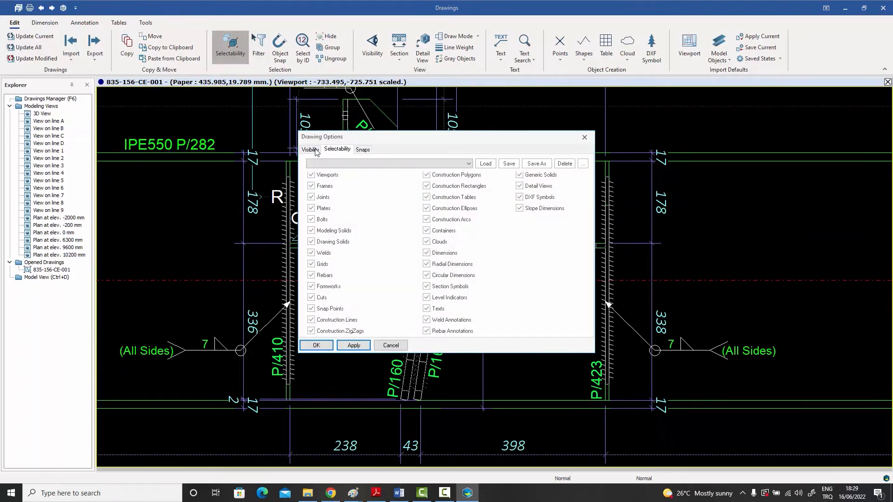
left_click(311, 150)
left_click(322, 254)
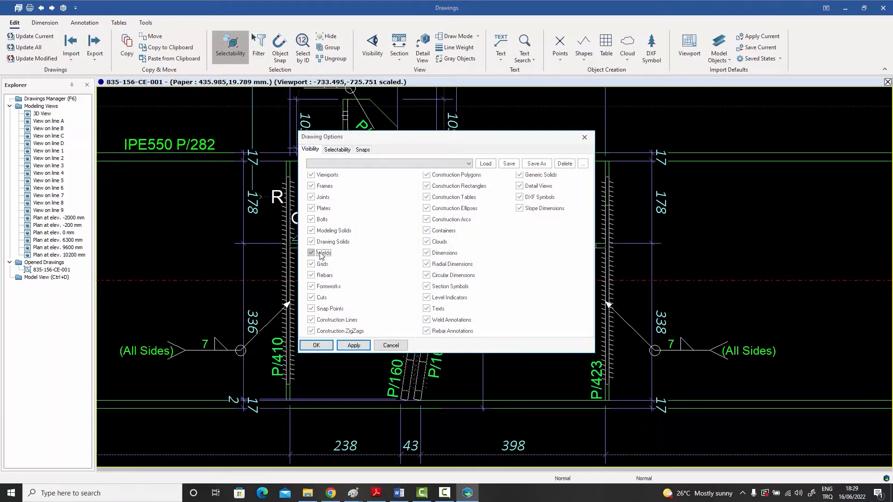
left_click(317, 345)
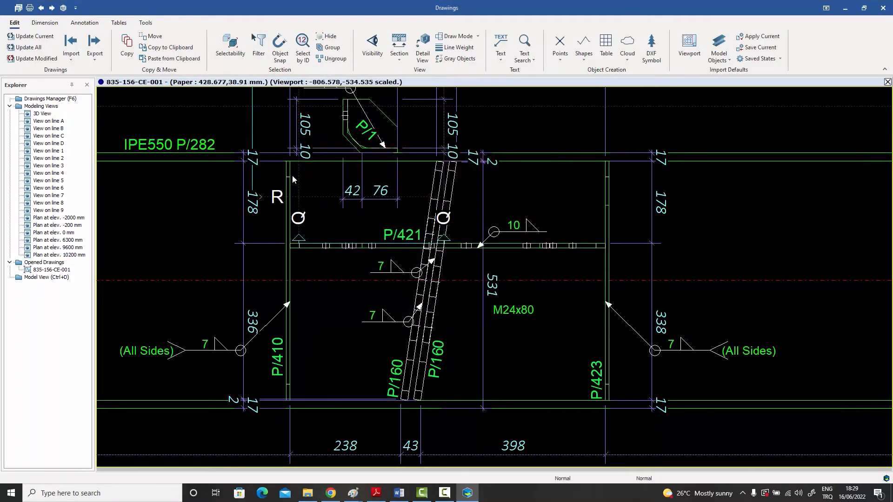
- Examine the rest of the main view, from the P/421 stiffened zone to the inclined end of the rafter
scroll(357, 225, "down", 1)
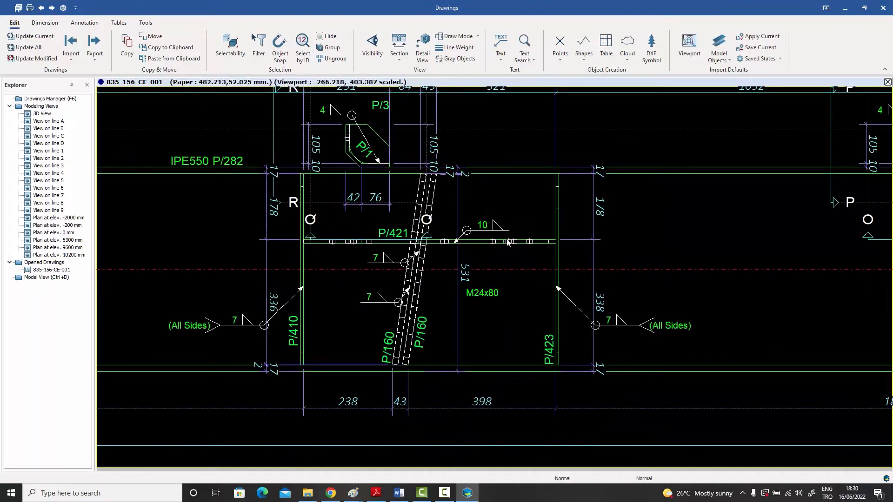
scroll(508, 243, "down", 4)
middle_click_drag(618, 271, 495, 257)
middle_click_drag(587, 252, 460, 231)
middle_click_drag(579, 225, 486, 189)
scroll(486, 190, "down", 2)
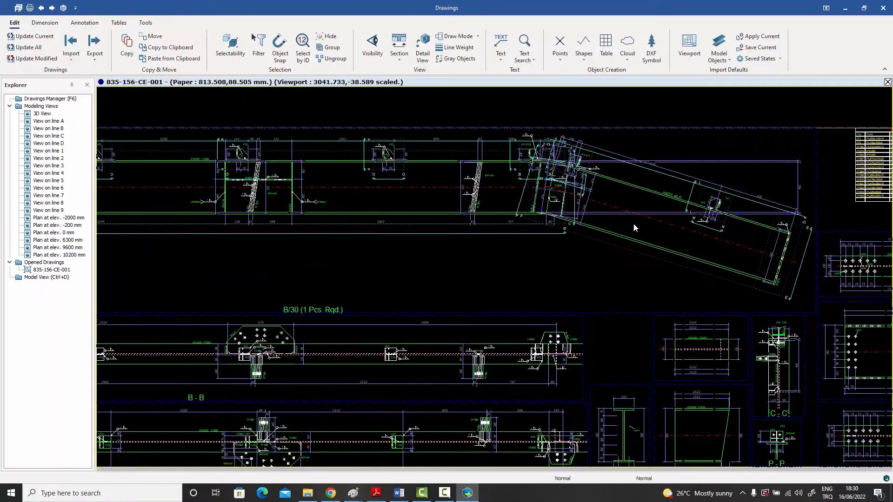
middle_click_drag(635, 223, 478, 197)
mouse_move(635, 205)
middle_mouse_down()
mouse_move(597, 204)
mouse_move(580, 192)
middle_mouse_up()
middle_click_drag(691, 241, 728, 158)
- Examine the single-part views of IPE550 P/275 and P/282, the plate details and the smaller section views
scroll(699, 233, "up", 4)
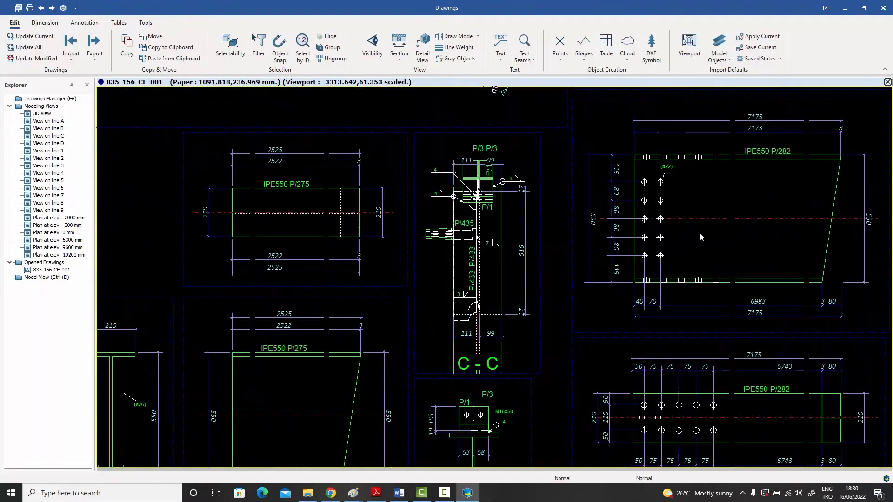
middle_click_drag(707, 241, 682, 236)
scroll(681, 235, "down", 5)
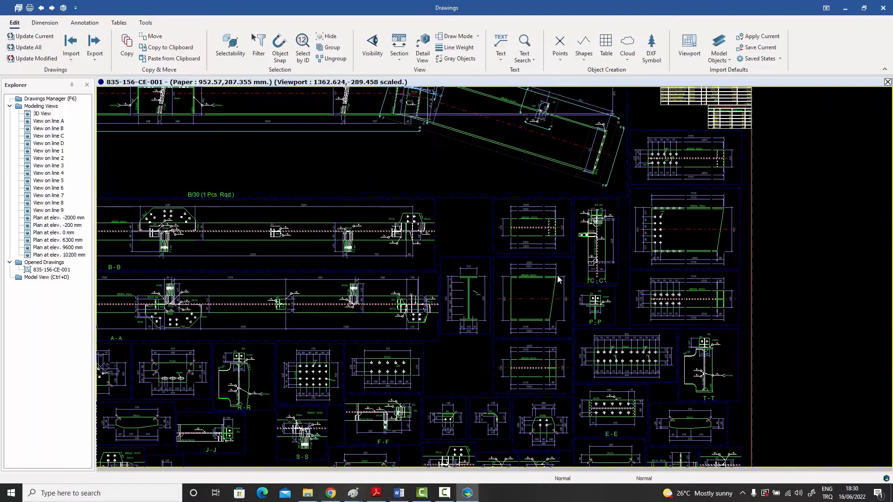
scroll(574, 290, "up", 3)
mouse_move(625, 260)
middle_mouse_down()
mouse_move(727, 206)
mouse_move(715, 247)
middle_mouse_up()
scroll(682, 227, "down", 4)
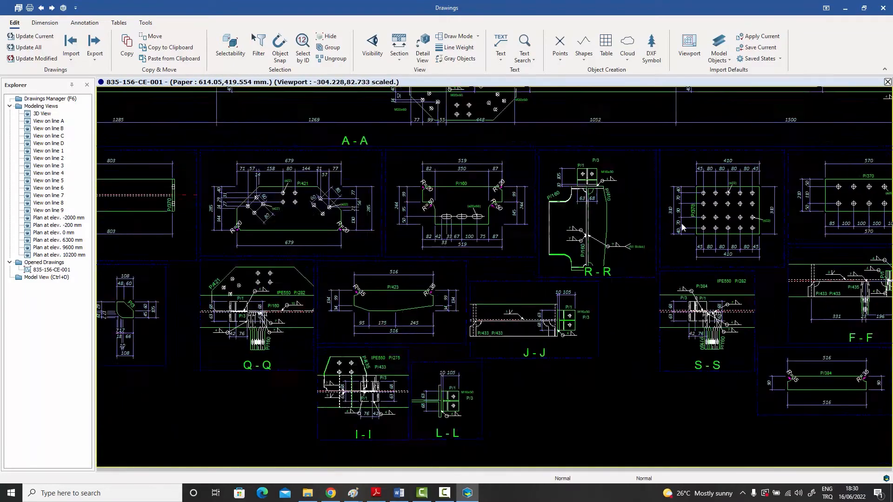
scroll(683, 227, "down", 1)
scroll(677, 254, "down", 3)
mouse_move(682, 227)
middle_mouse_down()
mouse_move(678, 253)
mouse_move(696, 275)
middle_mouse_up()
middle_click_drag(761, 207, 615, 285)
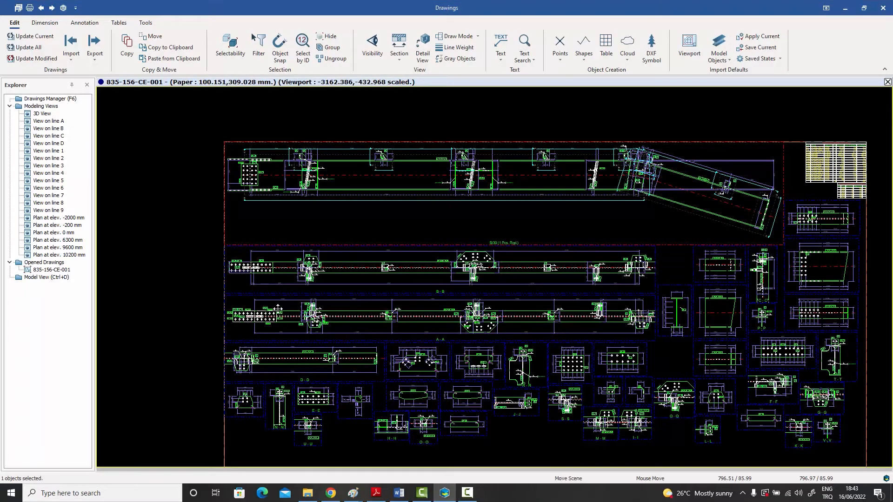
- Move the 4 mm weld symbol away from the P/1 mark at the purlin cleat beside section V-V in the main view
middle_click_drag(279, 313, 275, 298)
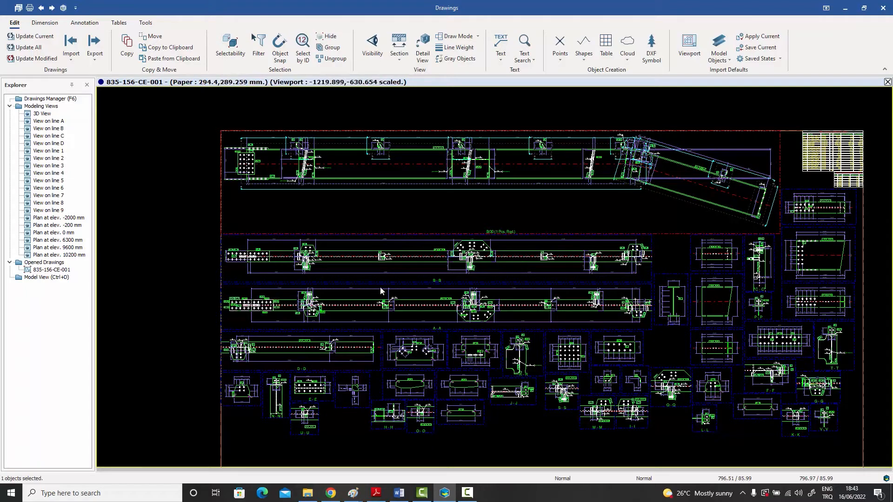
middle_click_drag(390, 187, 397, 217)
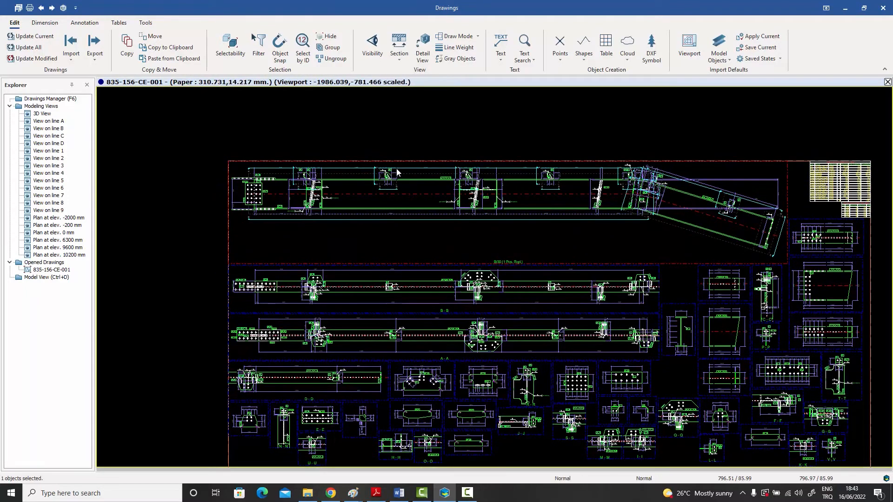
scroll(409, 190, "up", 6)
scroll(411, 193, "up", 4)
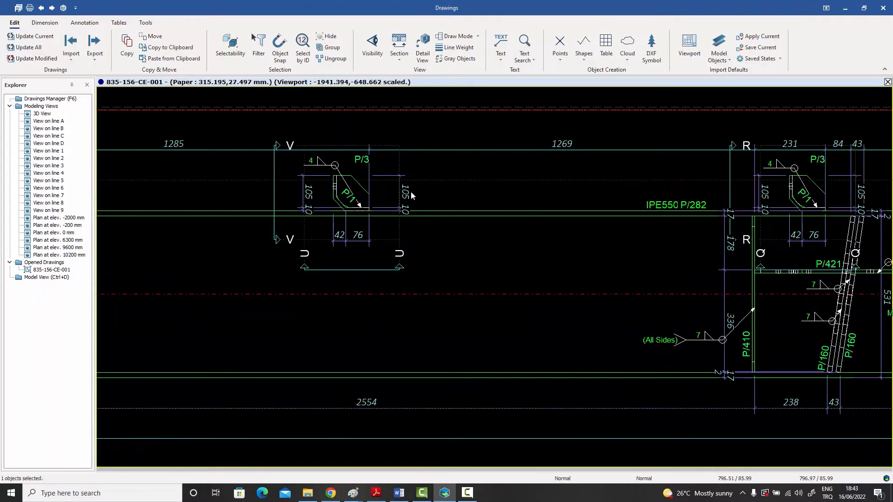
scroll(453, 223, "up", 2)
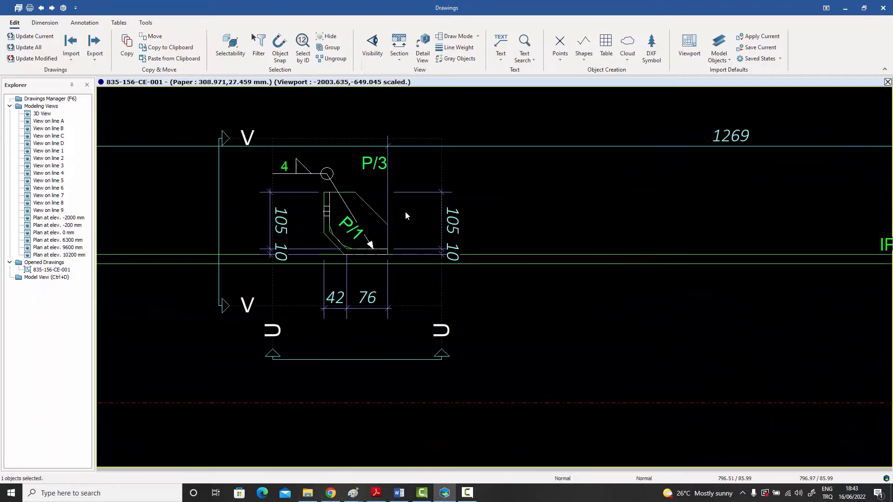
left_click(314, 174)
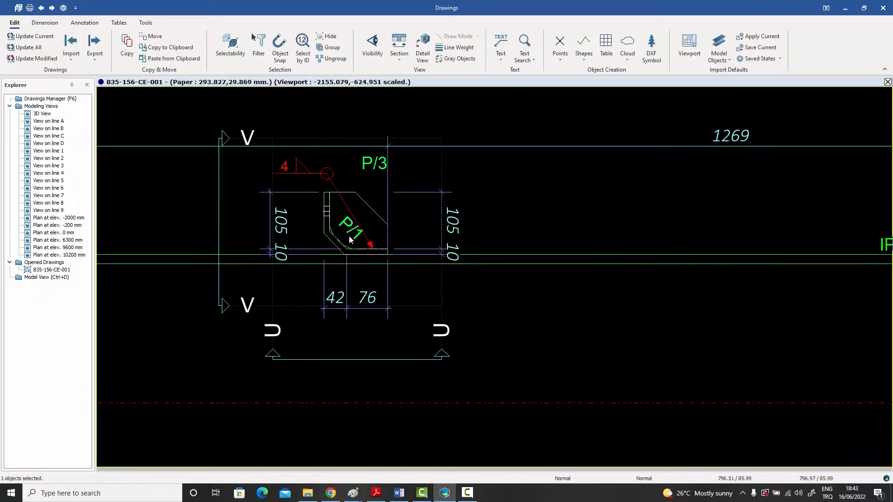
left_click_drag(330, 182, 420, 175)
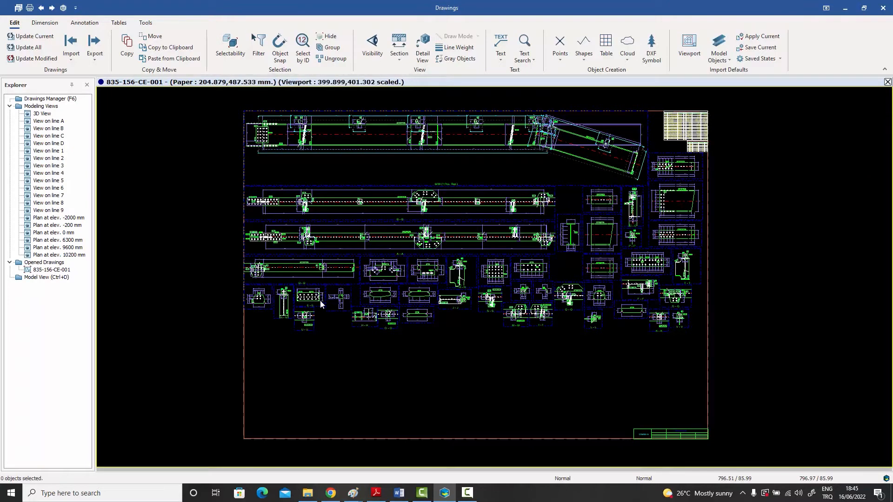
- Shift the M24x70 bolt label in section E-E sideways, clear of the weld symbol's arrow
scroll(320, 301, "up", 5)
scroll(302, 287, "up", 3)
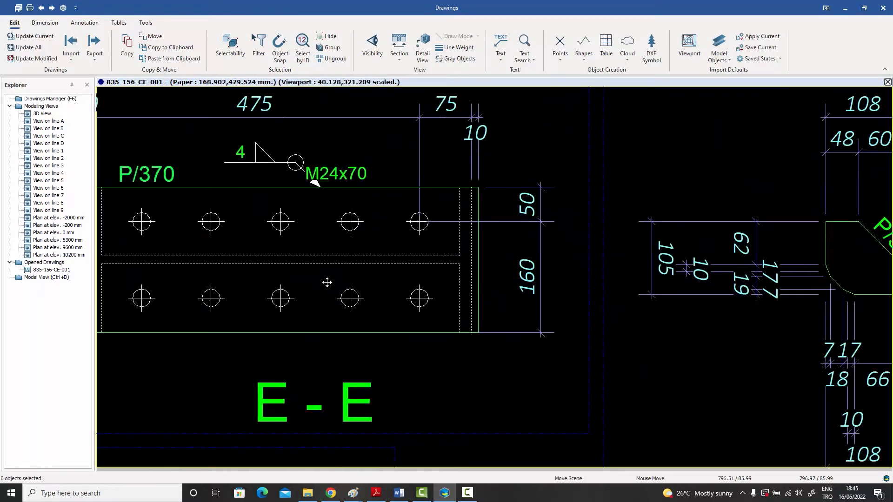
scroll(327, 281, "up", 3)
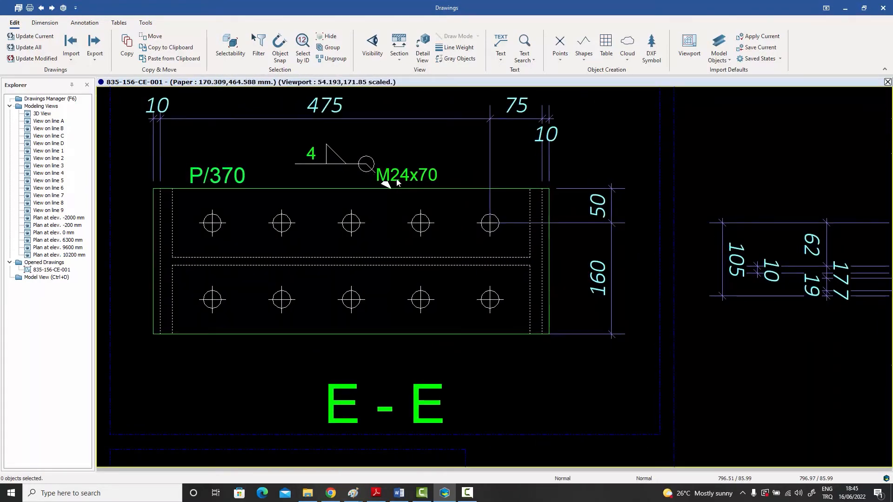
left_click(412, 178)
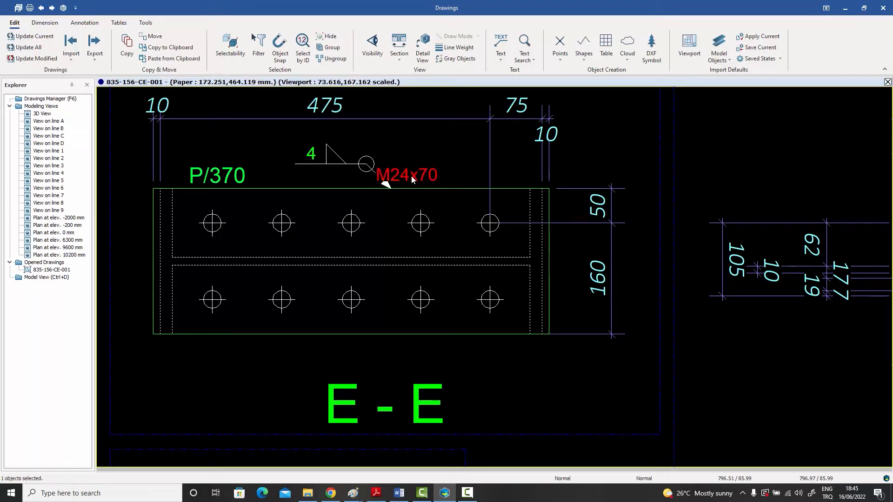
left_click_drag(411, 178, 441, 179)
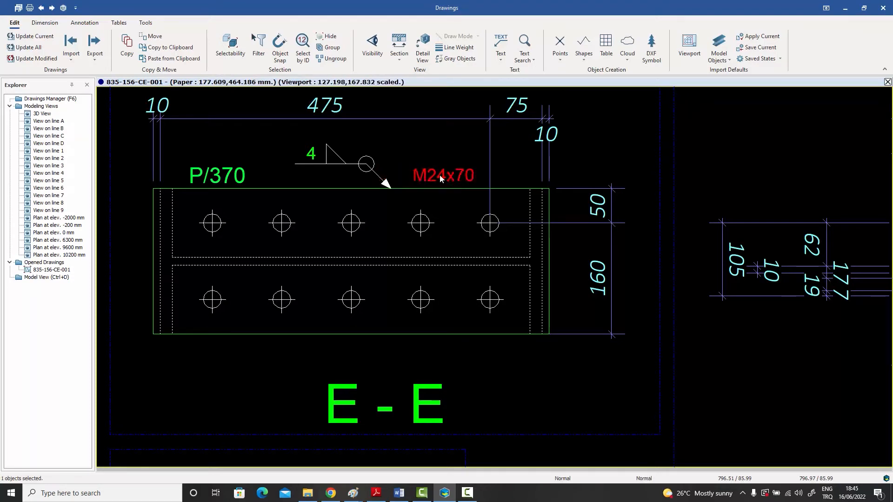
left_click(438, 146)
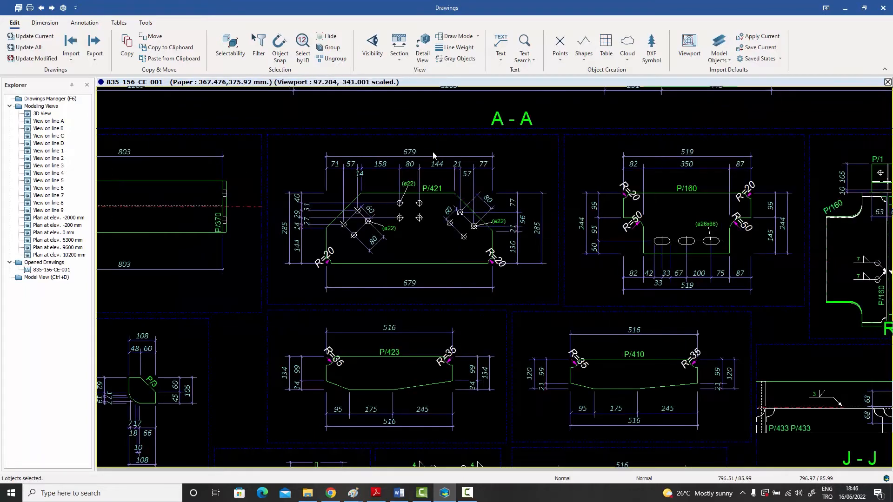
- Examine the dimensions and hole labels of plates P/421 and P/160, plus the cleat area of section R-R
scroll(435, 203, "up", 1)
scroll(436, 202, "up", 1)
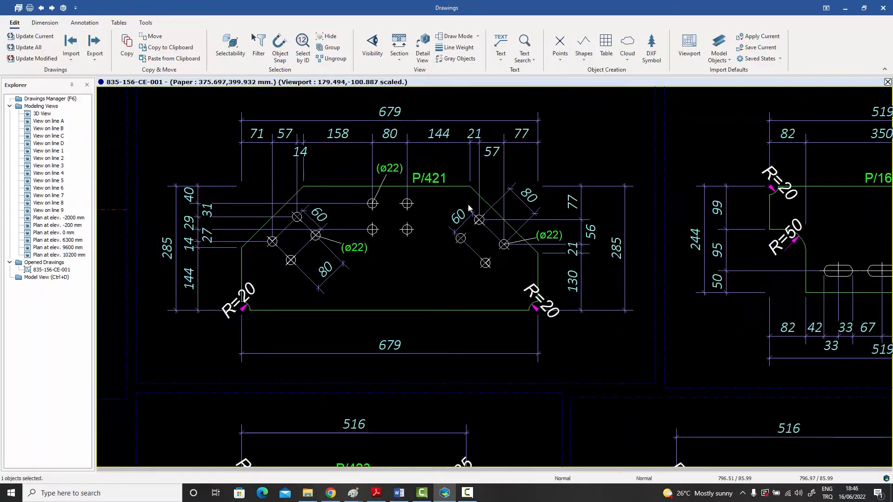
scroll(468, 209, "down", 2)
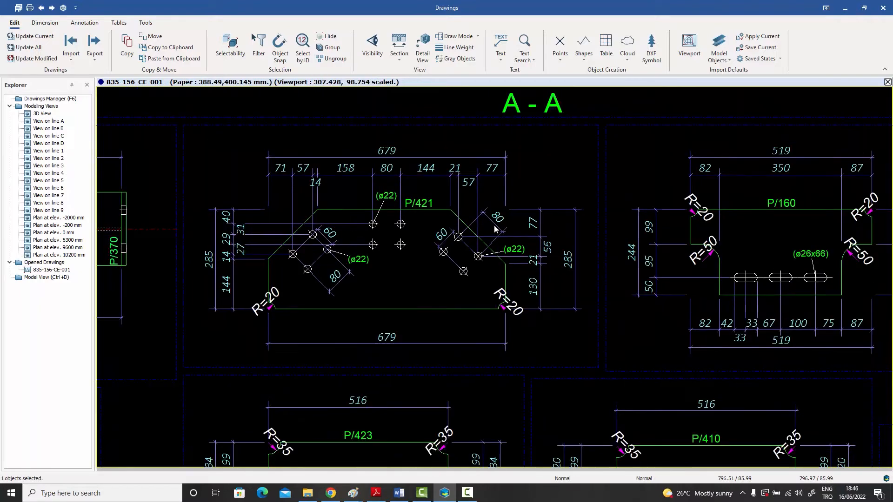
middle_click_drag(546, 232, 357, 233)
scroll(550, 251, "up", 1)
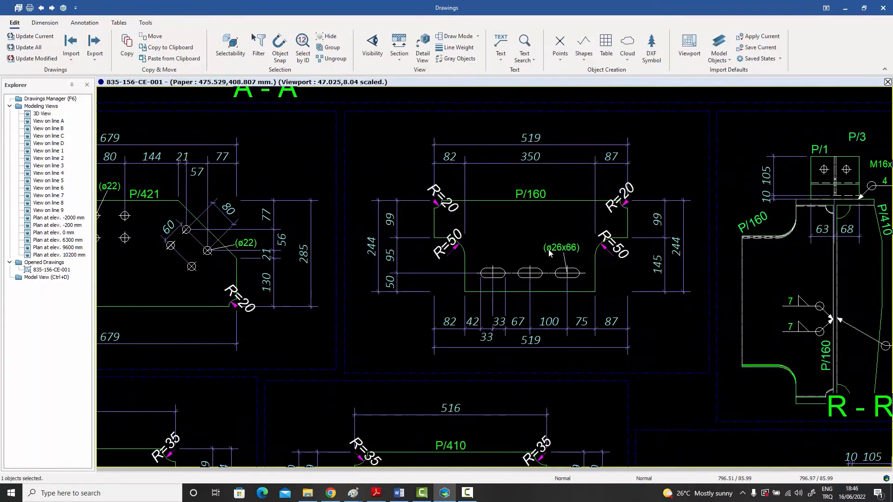
scroll(550, 251, "down", 1)
middle_click_drag(592, 254, 429, 241)
middle_click_drag(511, 251, 466, 251)
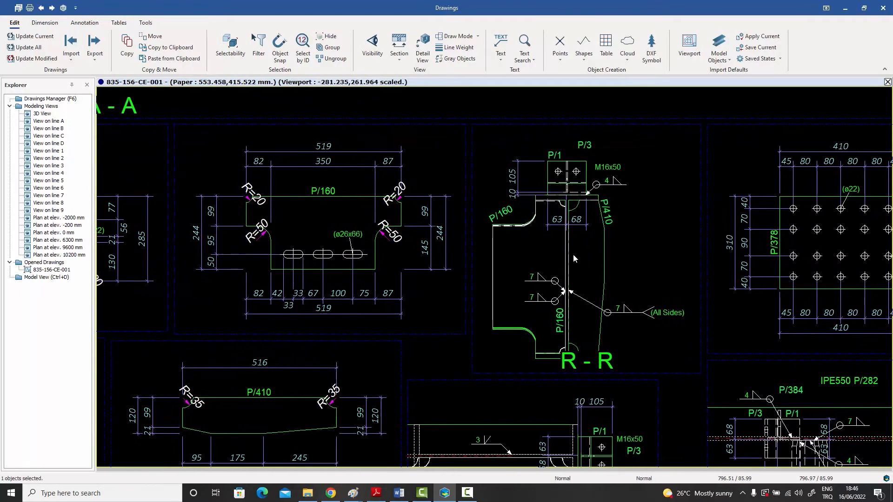
scroll(577, 255, "up", 1)
middle_click_drag(598, 222, 563, 250)
scroll(583, 234, "up", 1)
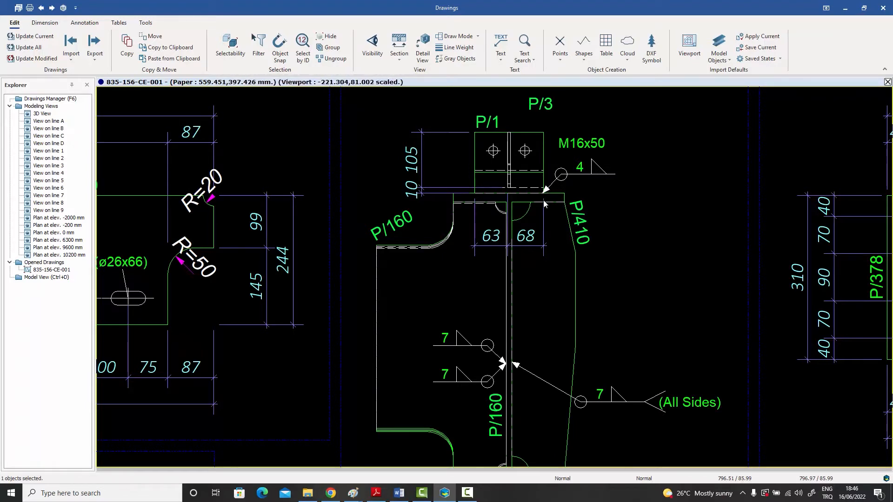
- Add a horizontal dimension chain above section R-R, spanning the rafter flange edges and both edges of cleat plate P/1
left_click(53, 27)
left_click(24, 46)
scroll(463, 180, "up", 2)
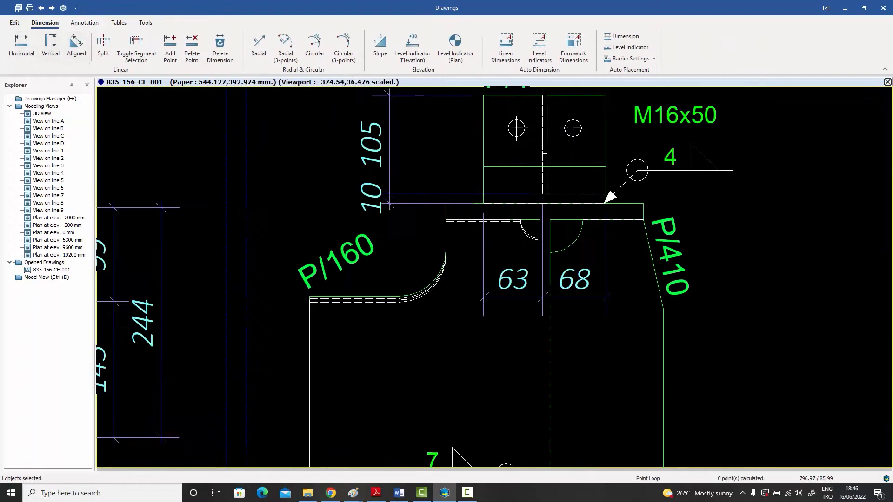
left_click(445, 204)
scroll(468, 187, "down", 2)
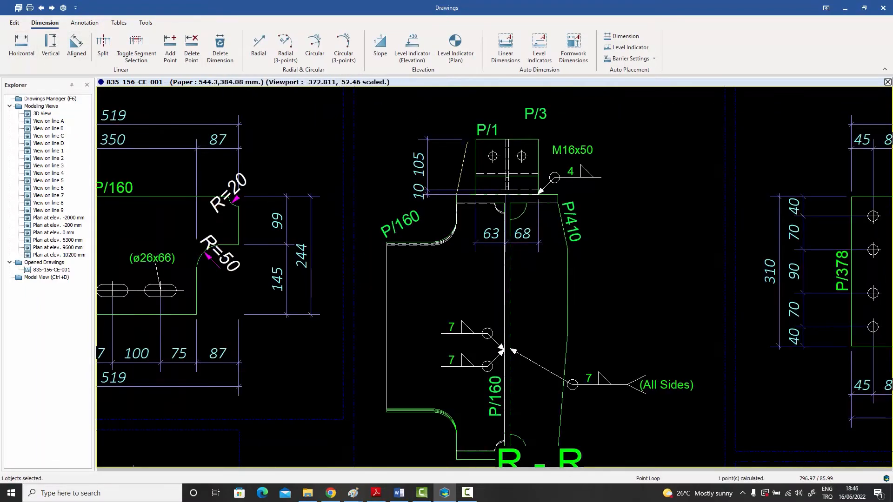
left_click(476, 139)
left_click(538, 139)
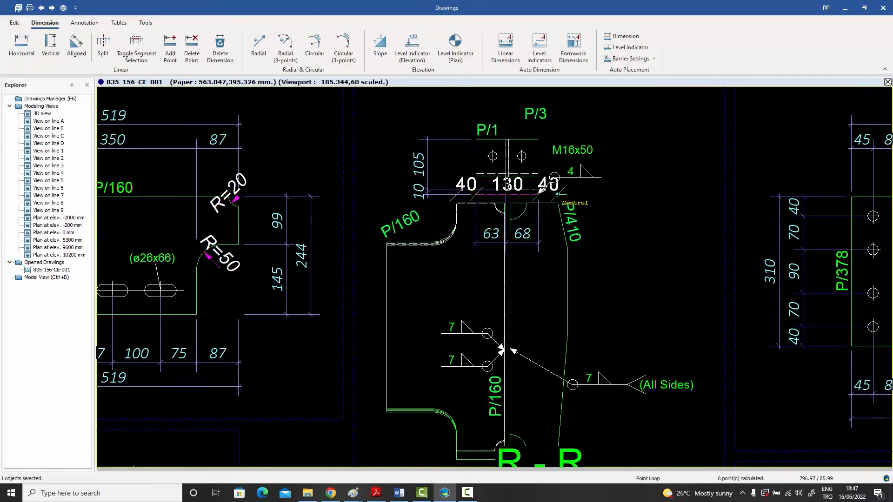
scroll(558, 194, "down", 3)
left_click(558, 196)
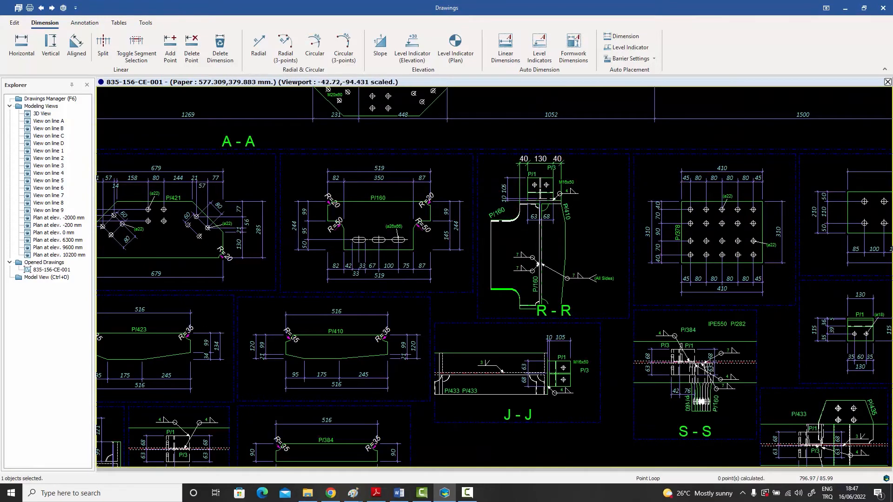
right_click(589, 171)
left_click(600, 175)
scroll(557, 176, "up", 3)
scroll(562, 183, "up", 3)
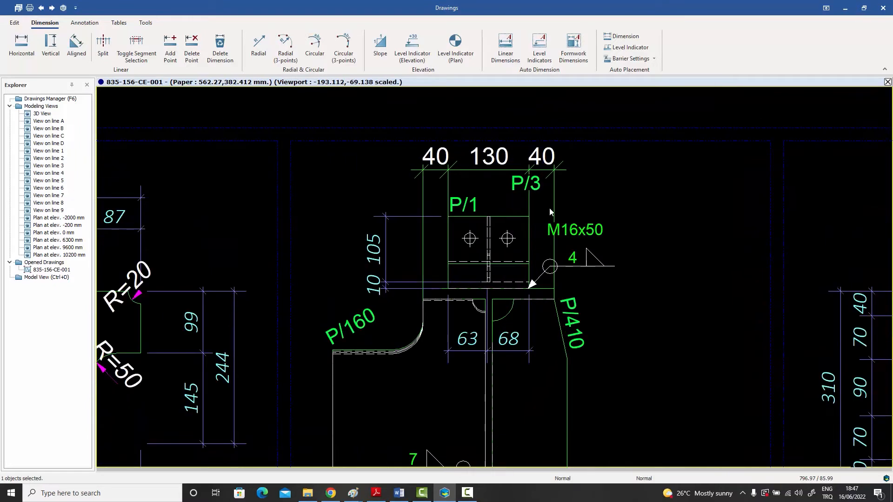
- Turn on the extension line for the P/3 plate mark in section R-R
left_click(503, 195)
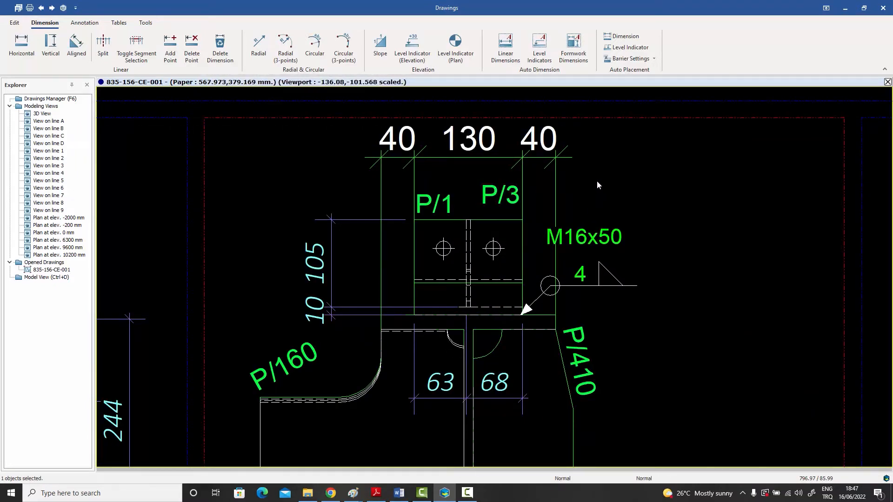
double_click(502, 196)
left_click(482, 264)
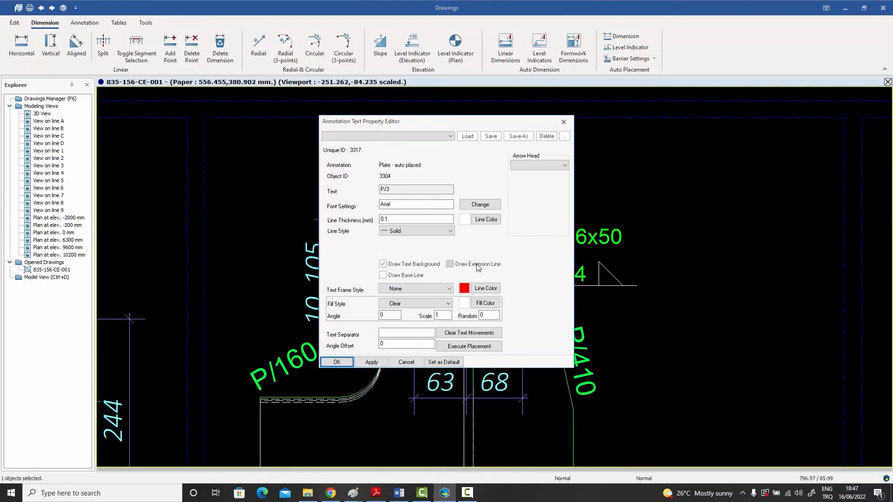
left_click(337, 362)
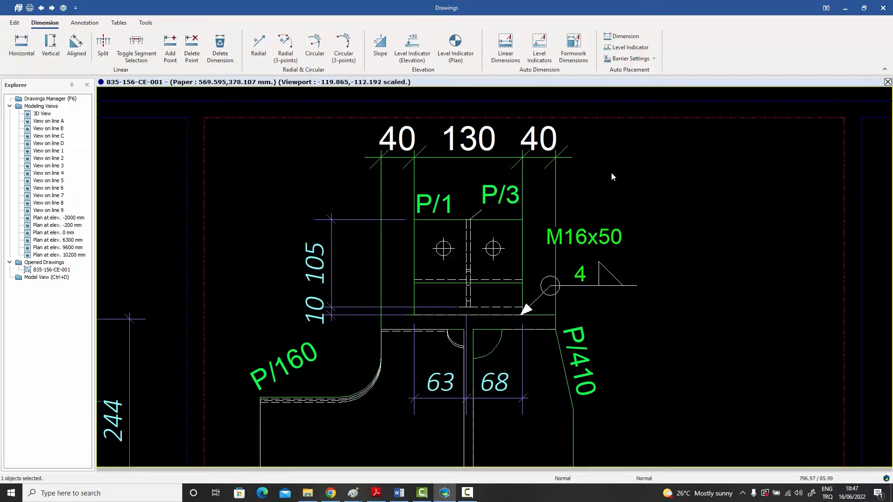
- Add the two upper corners of plate P/396 as points to the dimension above it in section B-B
scroll(619, 179, "down", 4)
scroll(619, 181, "down", 2)
middle_click_drag(624, 182, 586, 190)
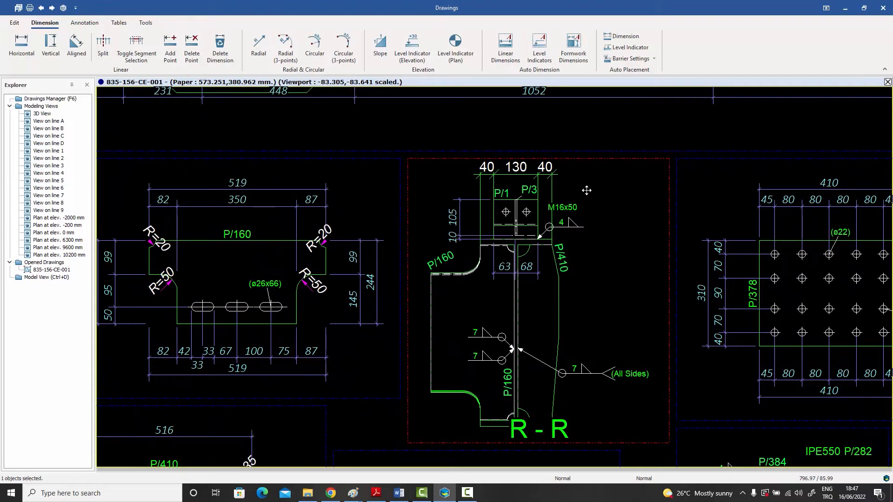
scroll(587, 190, "down", 1)
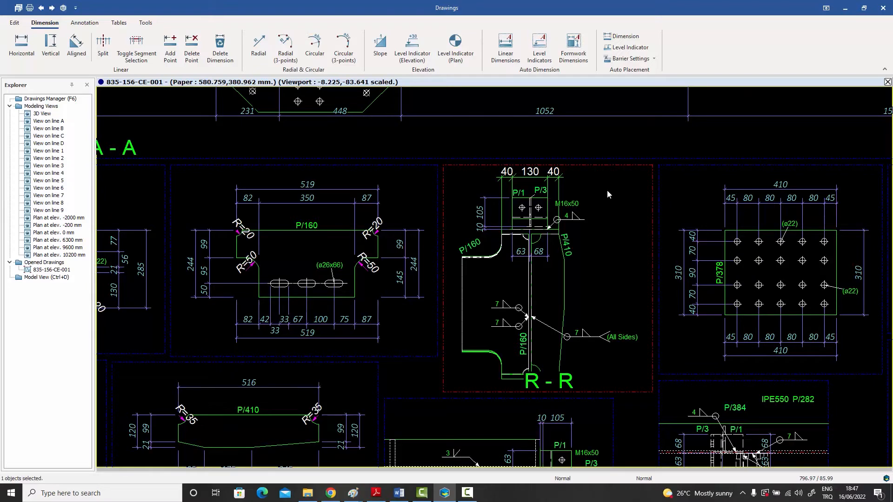
scroll(607, 190, "down", 3)
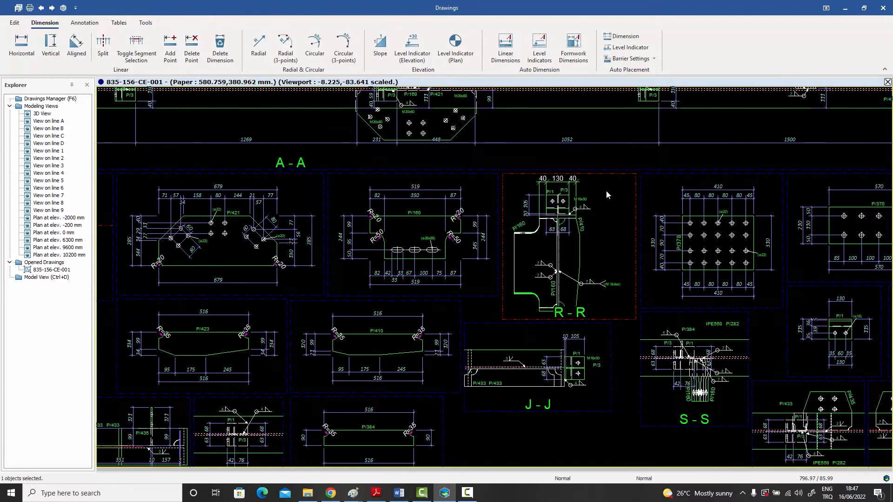
scroll(420, 153, "up", 5)
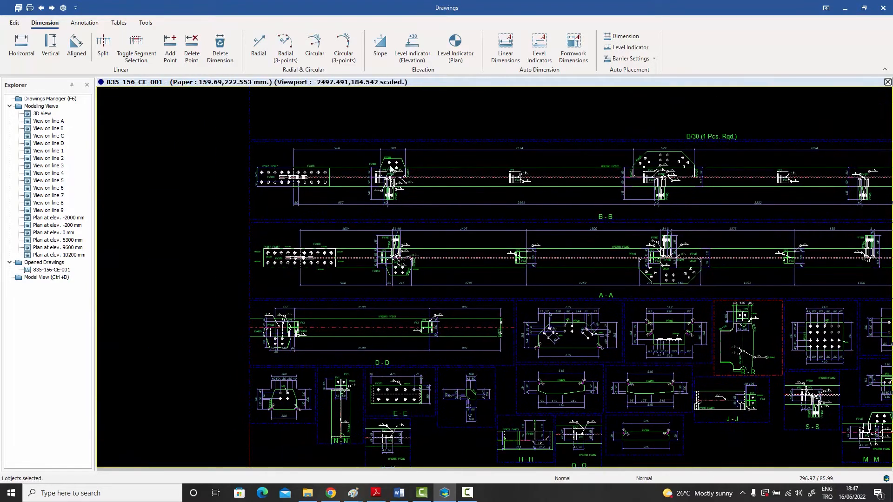
middle_click_drag(428, 160, 425, 149)
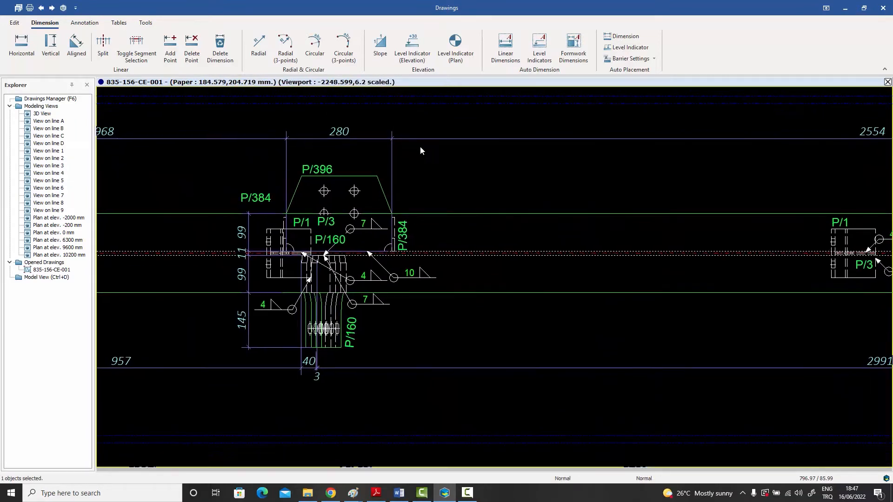
left_click(366, 139)
left_click(170, 46)
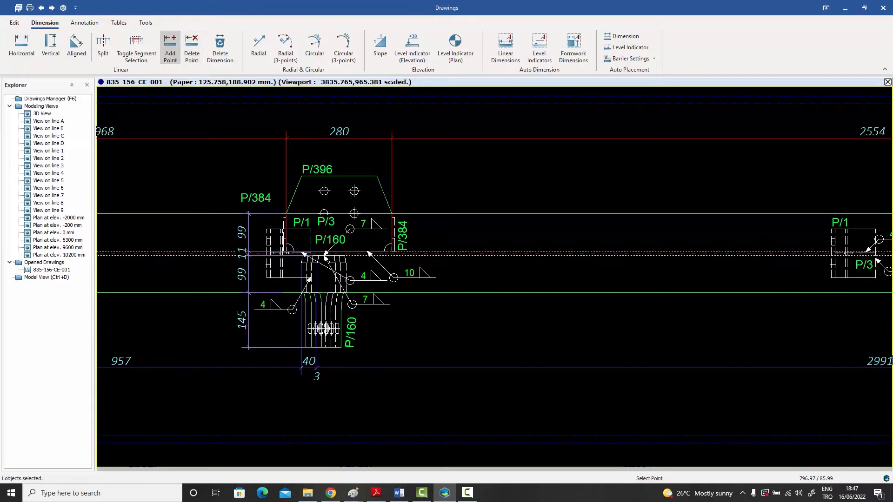
left_click(302, 177)
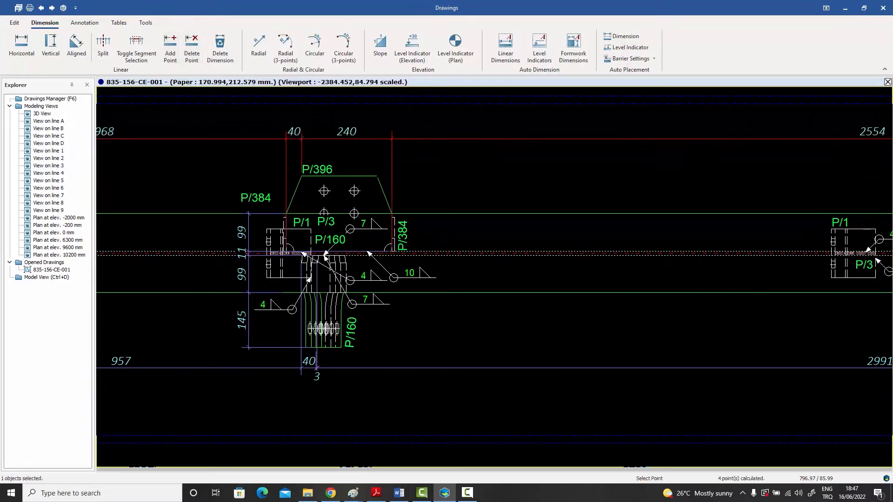
left_click(377, 177)
key("Escape")
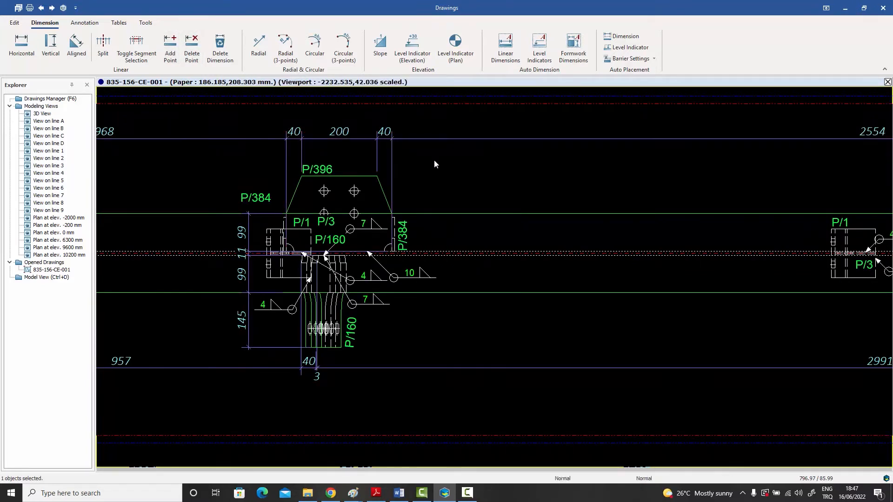
- Move the main view's upper dimension chain above section line A and its lower chain below section line B
scroll(434, 160, "down", 1)
middle_click_drag(434, 160, 413, 154)
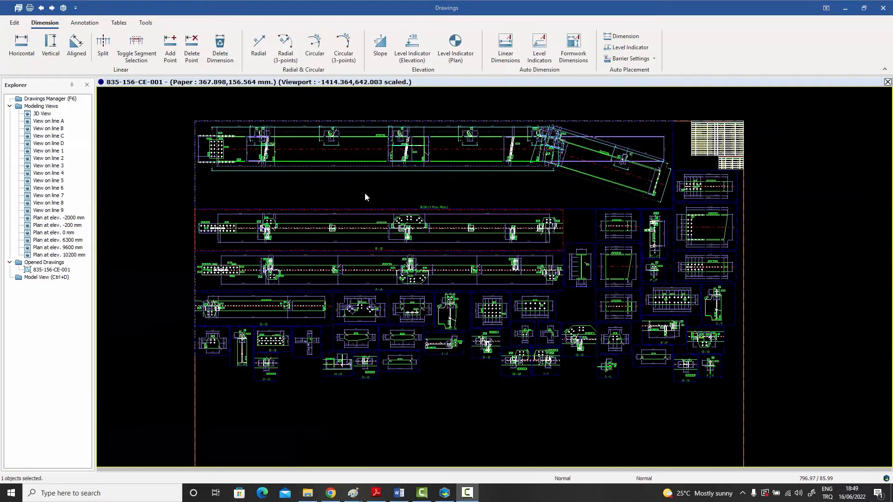
middle_click_drag(365, 193, 400, 221)
scroll(320, 166, "up", 6)
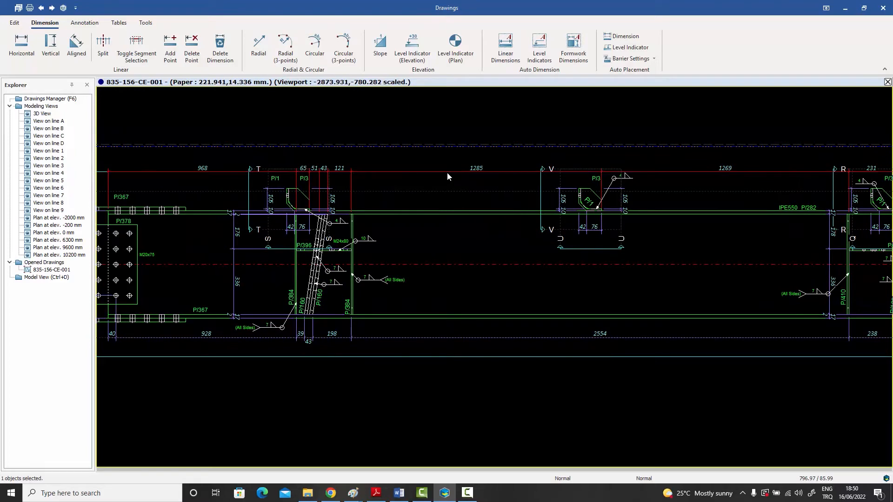
left_click_drag(448, 172, 442, 161)
scroll(443, 182, "down", 2)
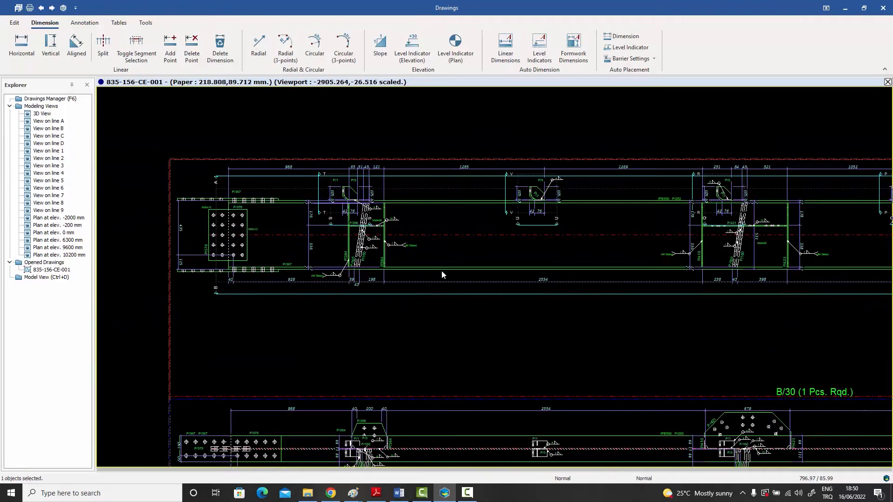
left_click_drag(451, 283, 451, 323)
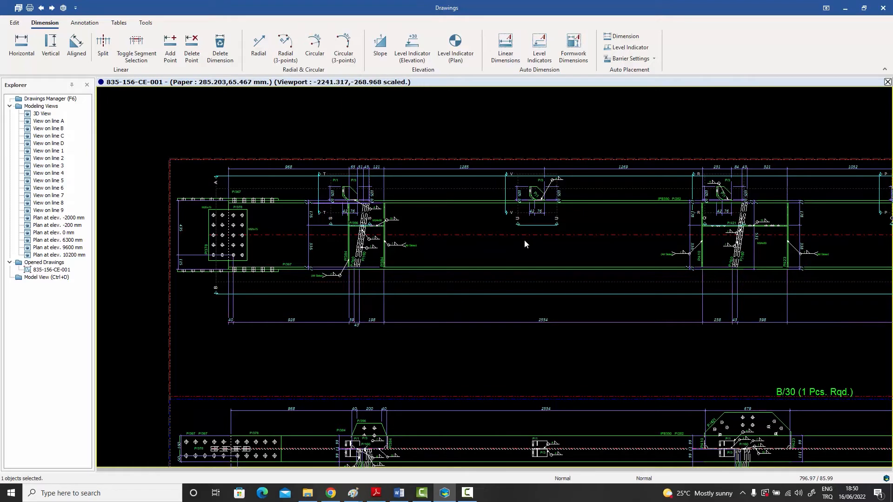
- Save and close drawing 835-156-CE-001, and leave the drawing environment for the 3D model
middle_click_drag(583, 355, 539, 335)
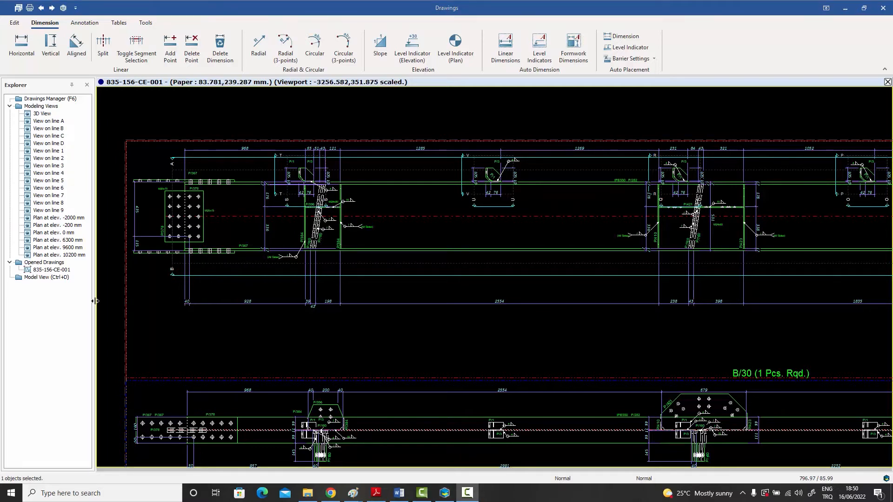
scroll(313, 285, "down", 4)
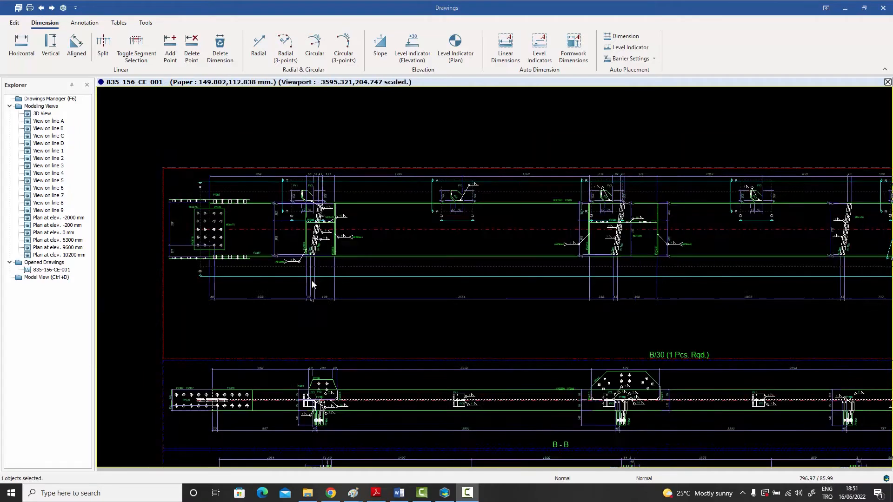
middle_click_drag(341, 299, 303, 230)
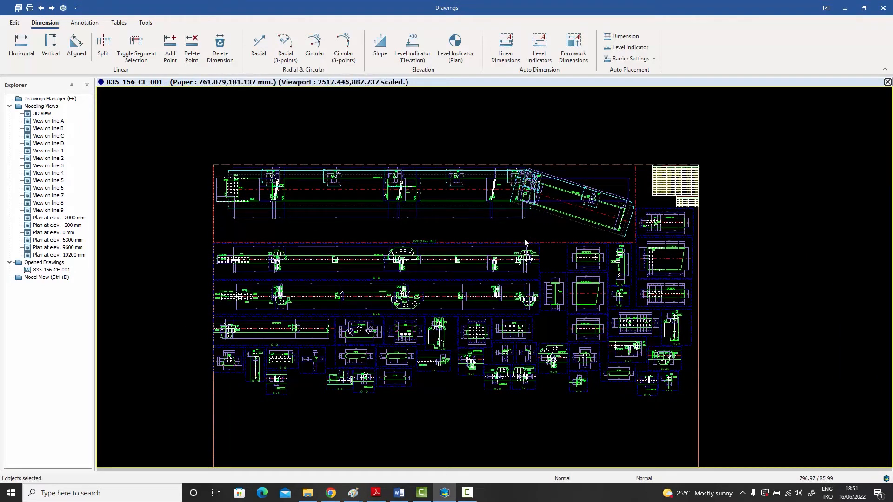
left_click(888, 82)
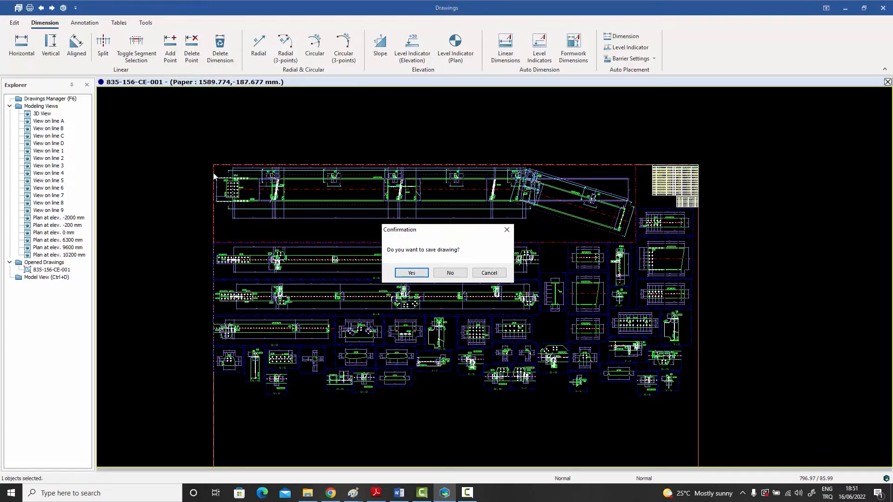
left_click(410, 274)
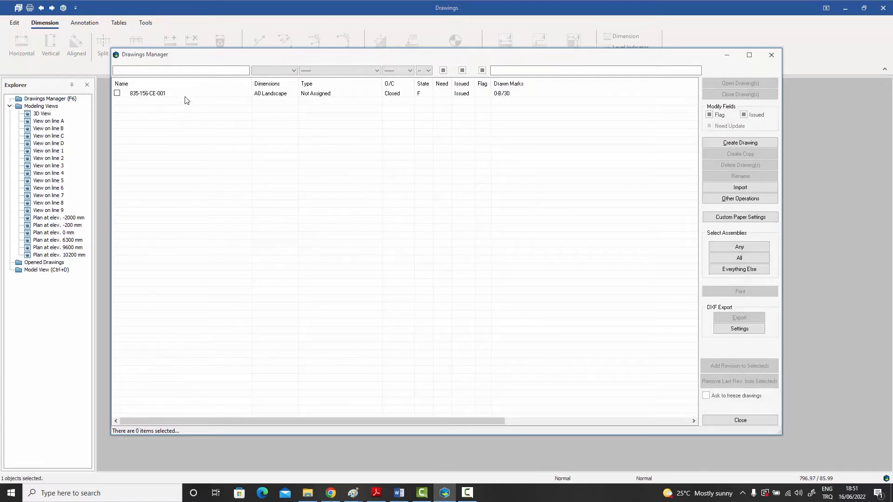
left_click(770, 56)
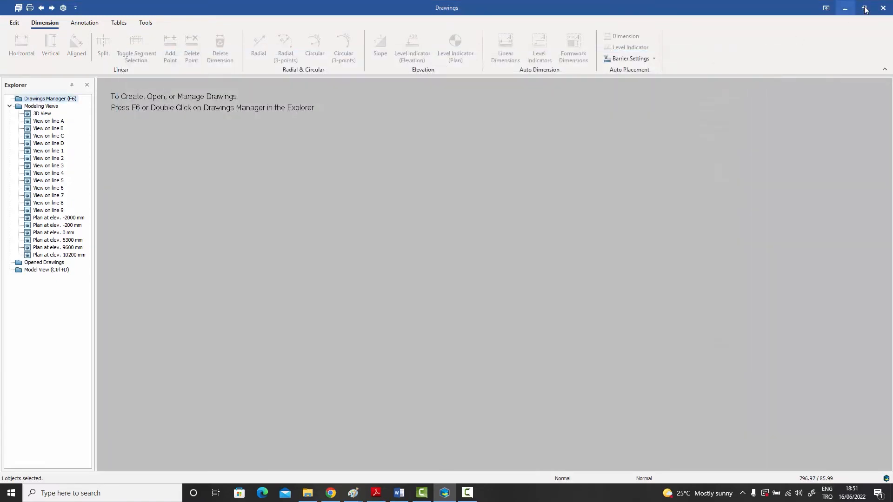
left_click(885, 7)
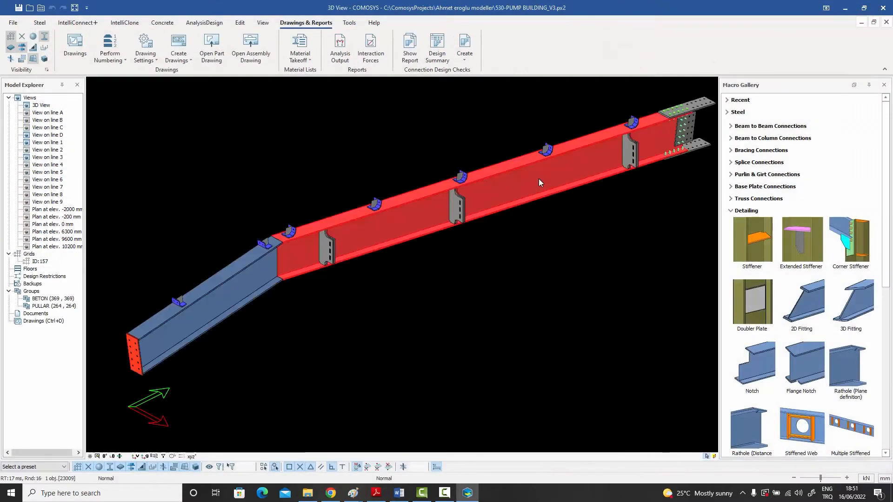
- Add a stiffener to the rafter between the middle purlin cleat and the slotted plate nearest the bolted splice
left_click(401, 154)
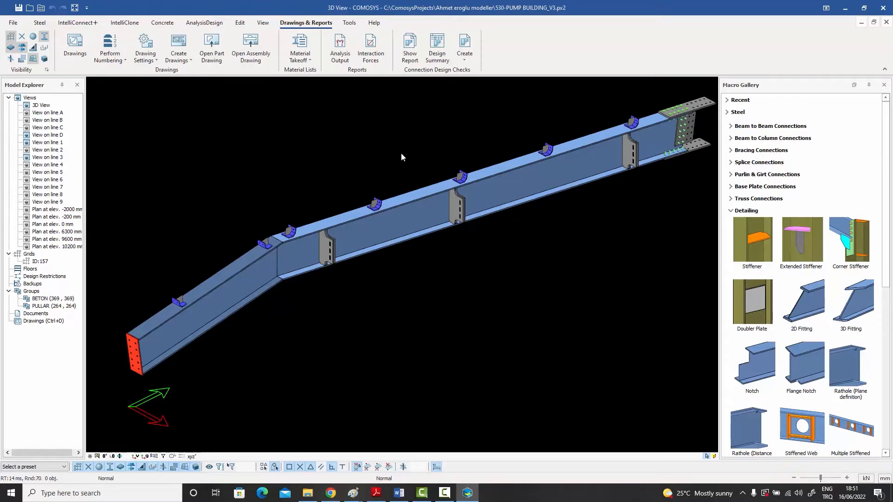
scroll(401, 152, "up", 2)
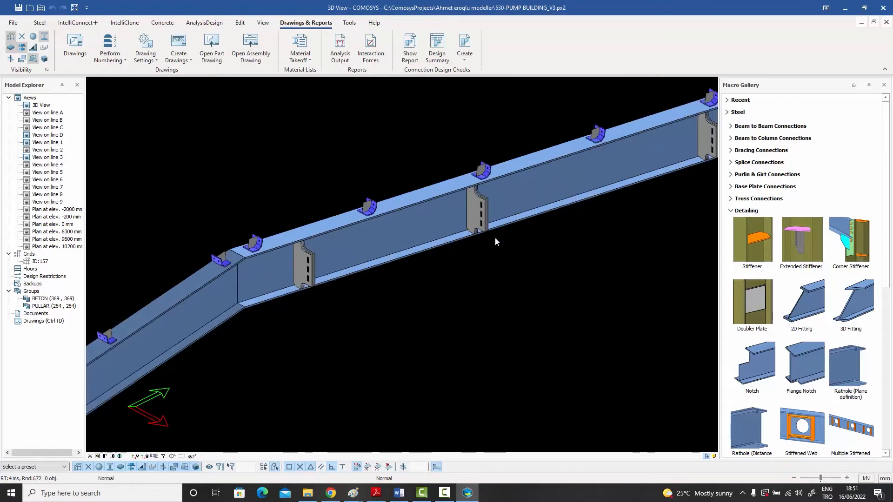
scroll(456, 227, "up", 2)
scroll(456, 227, "down", 3)
scroll(508, 206, "up", 1)
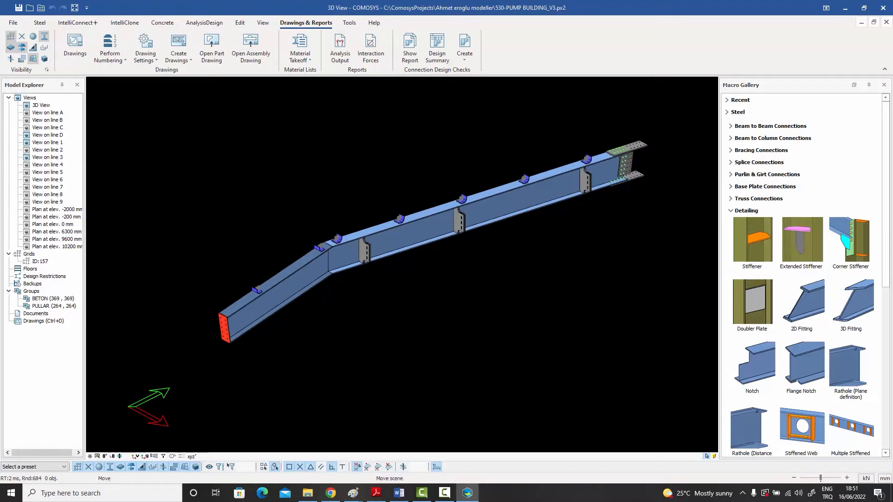
scroll(507, 202, "up", 1)
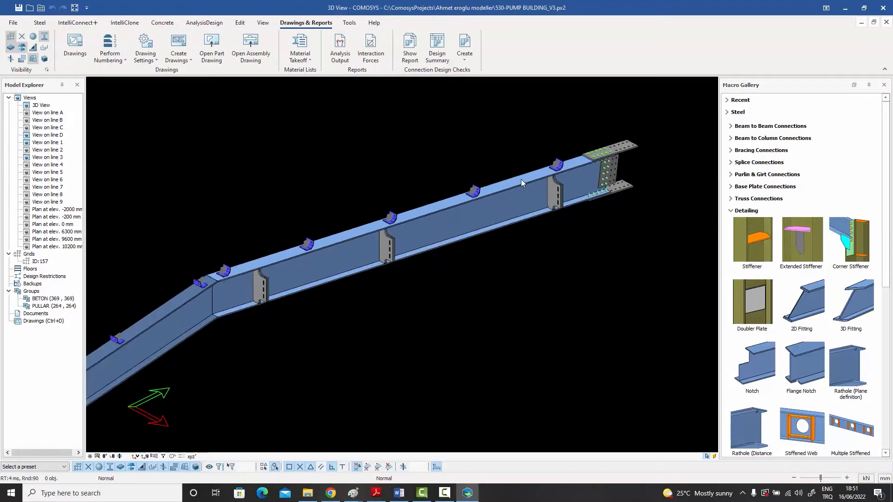
left_click(475, 193)
middle_click_drag(477, 202, 507, 236)
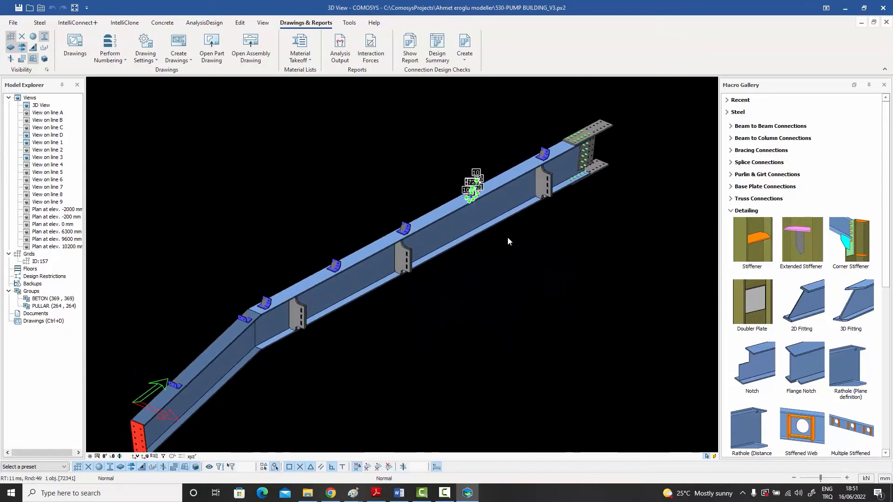
left_click(507, 236)
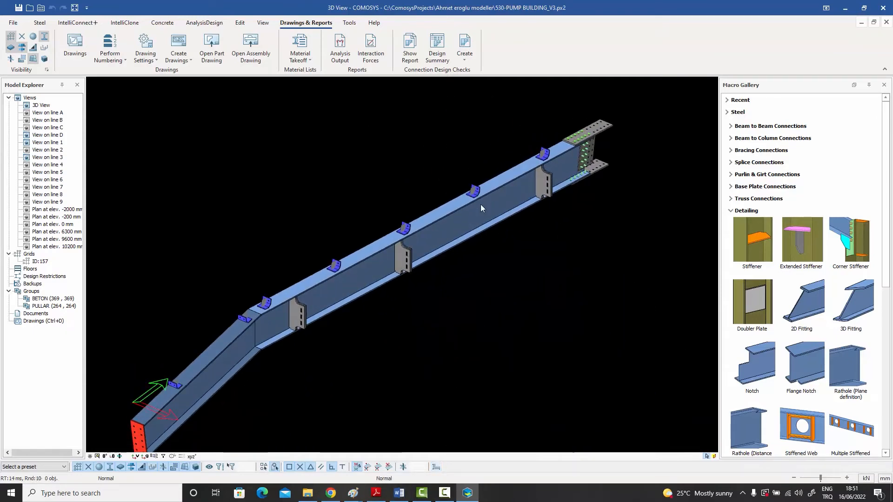
scroll(481, 204, "up", 1)
scroll(503, 219, "up", 1)
middle_click_drag(506, 224, 444, 264)
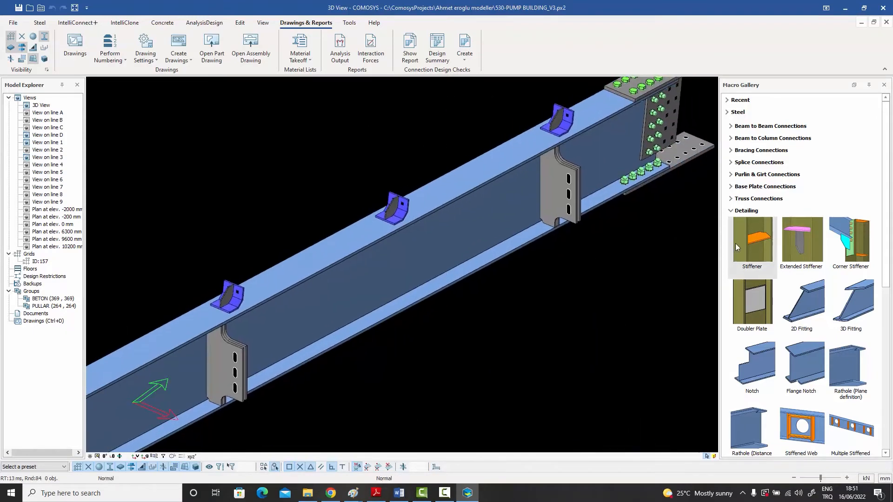
left_click(755, 236)
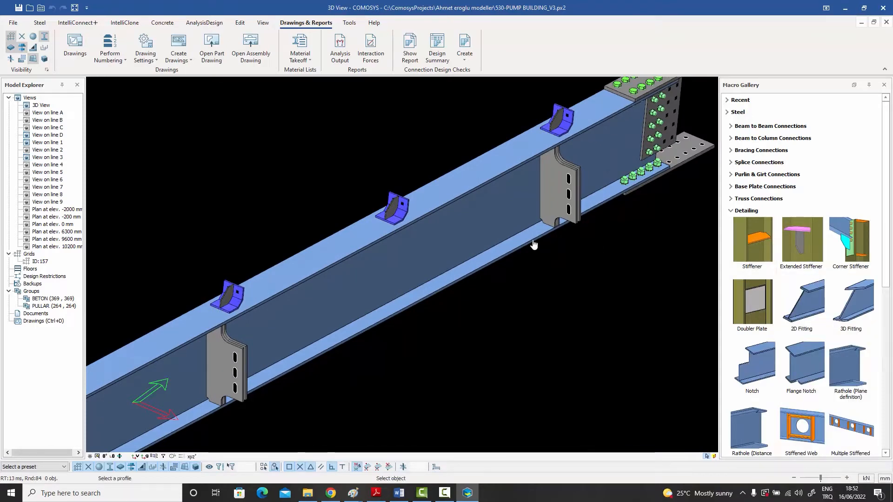
left_click(496, 262)
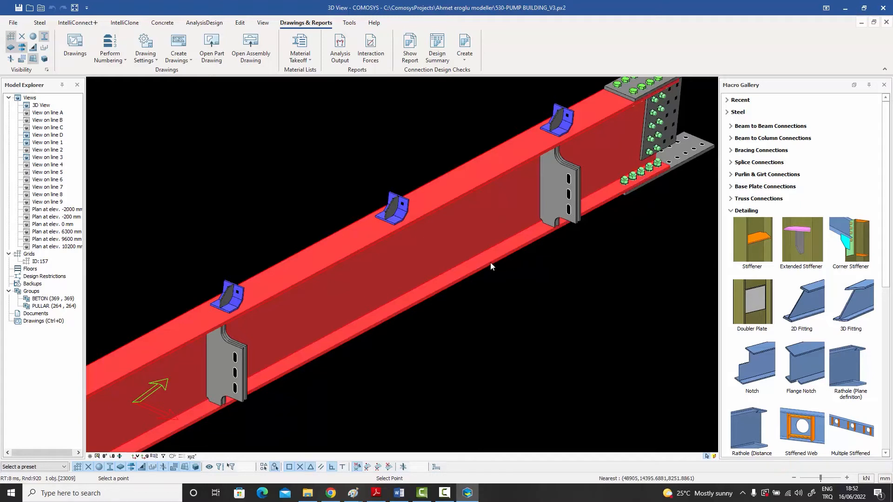
left_click(490, 263)
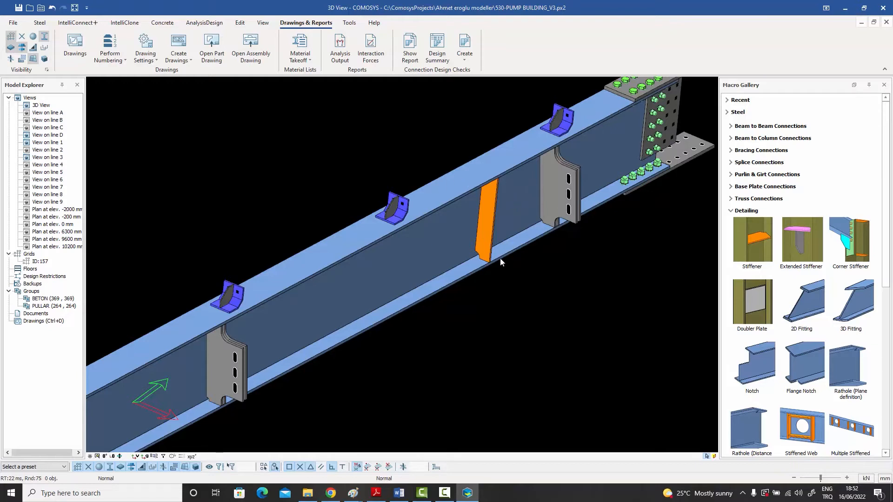
- Run the numbering for groups 0 and 2 with the existing options to account for the added stiffener
scroll(500, 258, "down", 2)
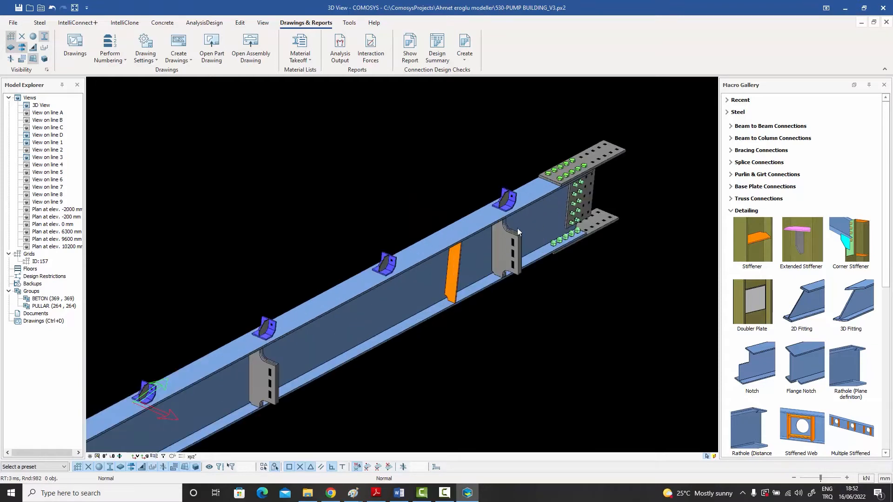
scroll(603, 161, "up", 2)
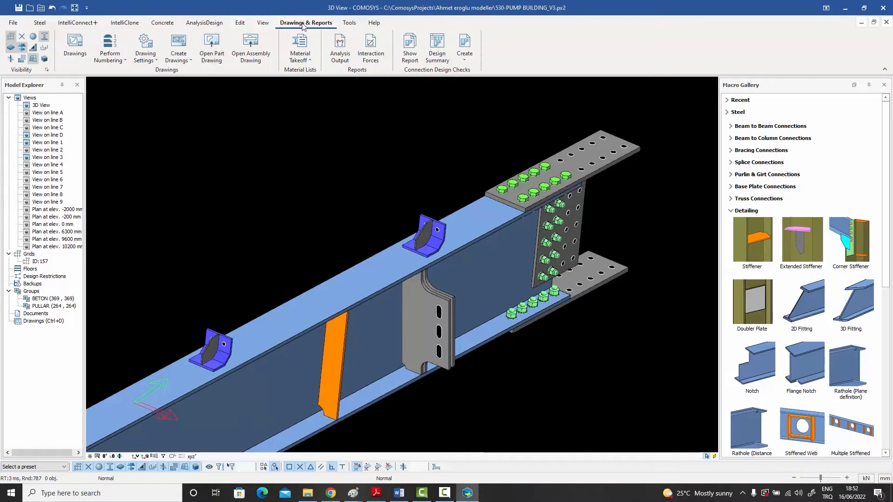
left_click(120, 63)
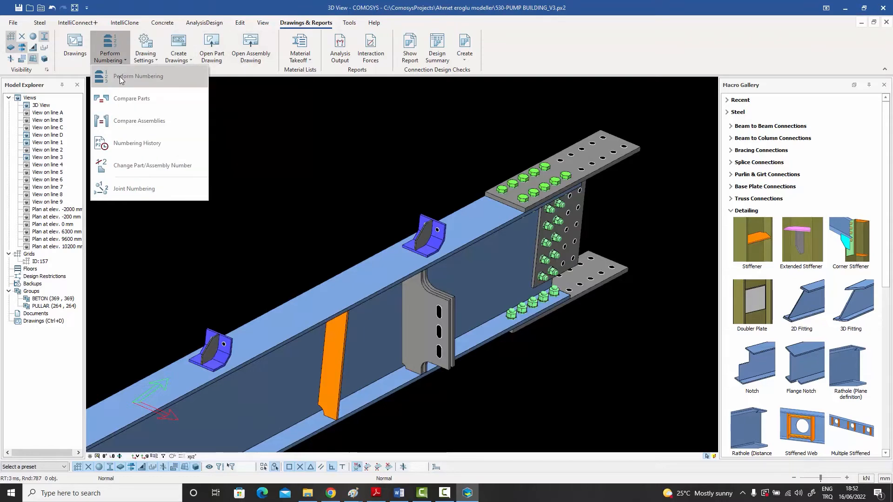
left_click(119, 76)
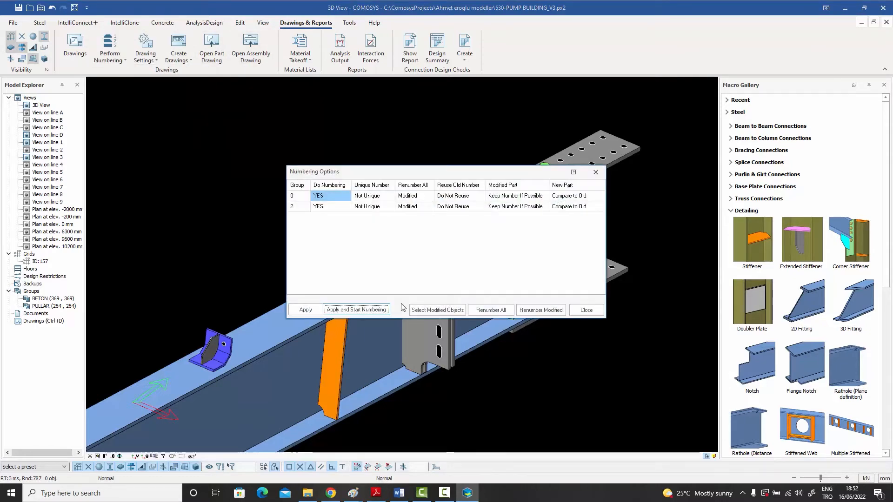
left_click(344, 310)
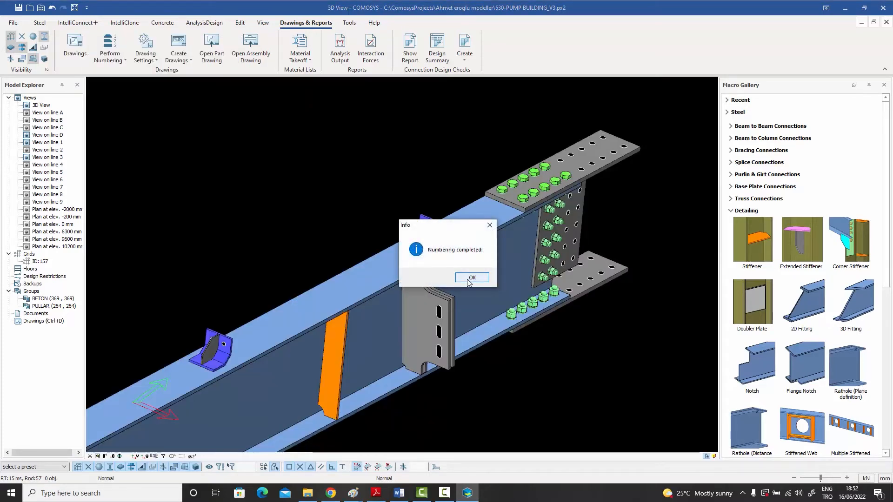
left_click(471, 278)
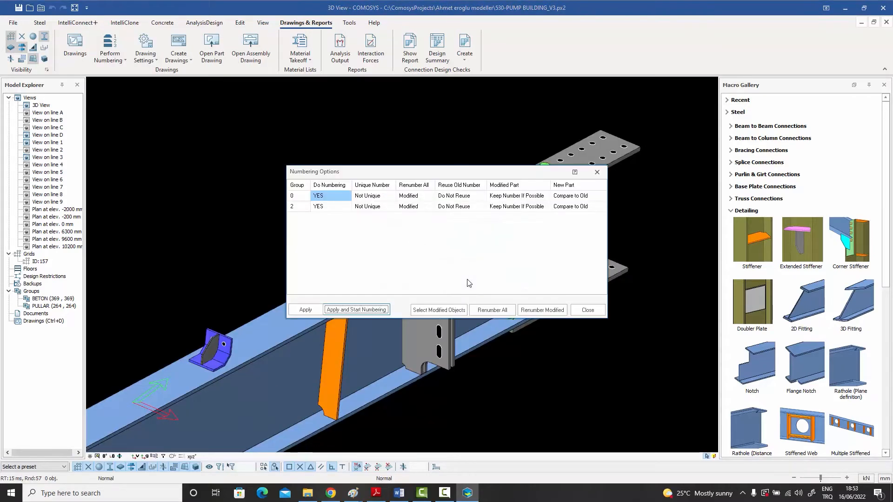
left_click(588, 310)
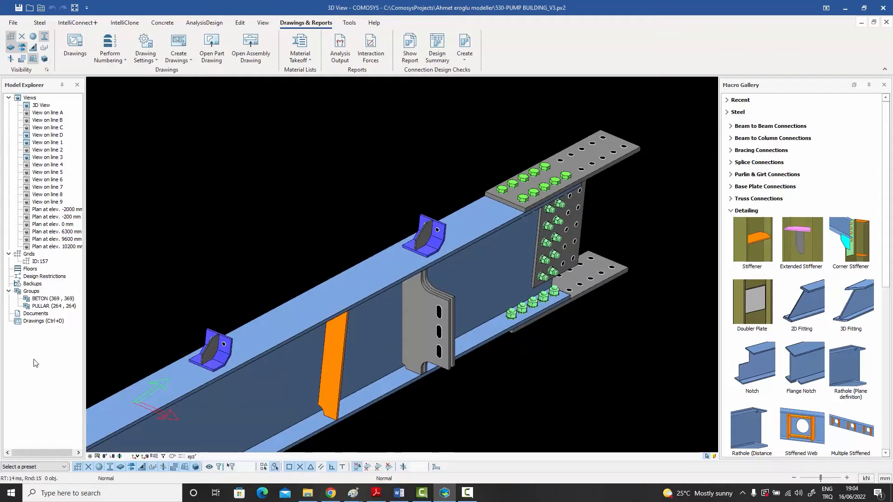
- Switch to the drawing environment and open drawing 835-156-CE-001 from the Drawings Manager
left_click(43, 321)
double_click(43, 321)
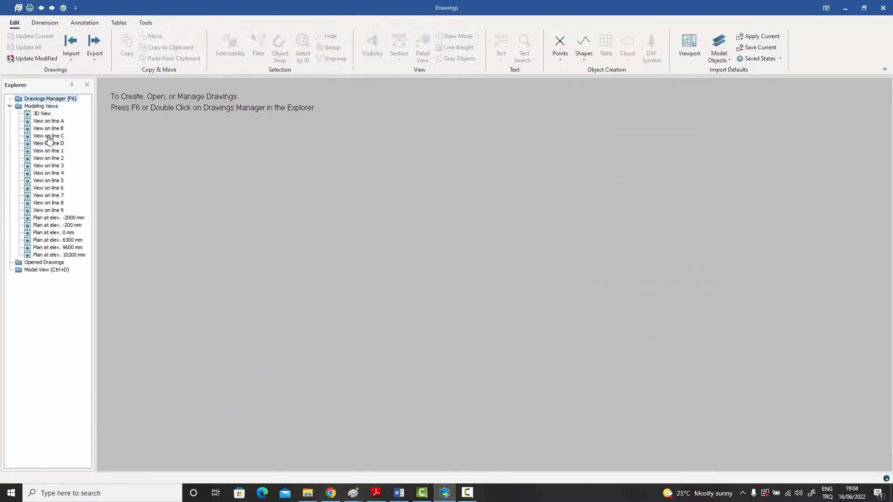
double_click(50, 98)
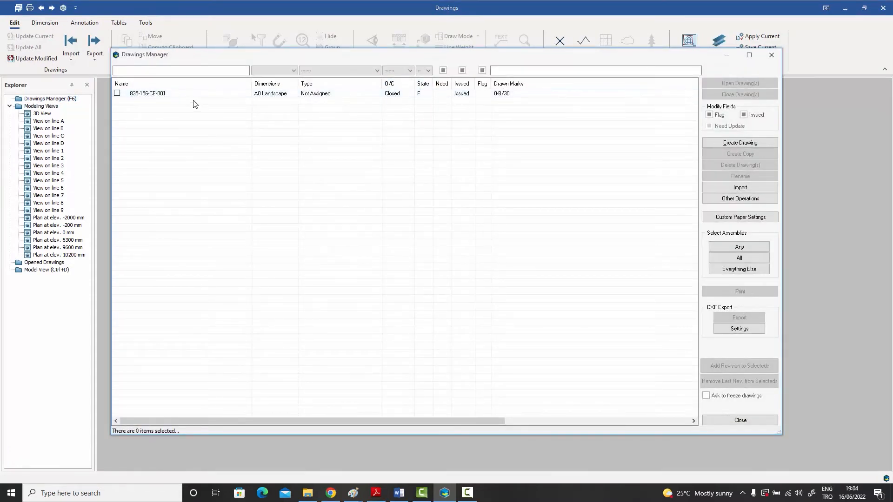
double_click(148, 94)
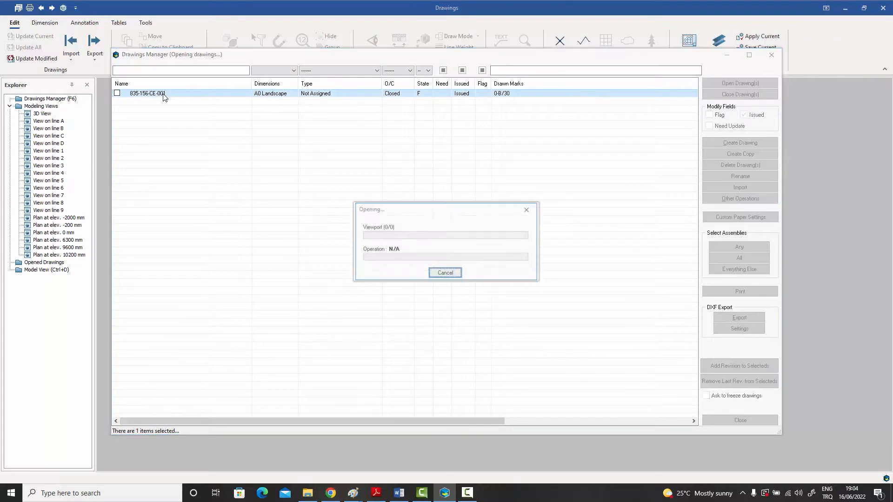
left_click(730, 423)
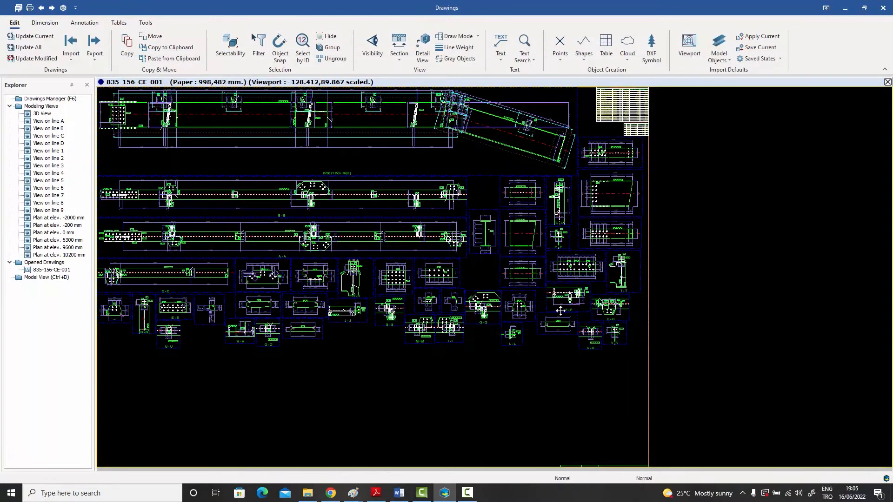
middle_click_drag(513, 327, 520, 330)
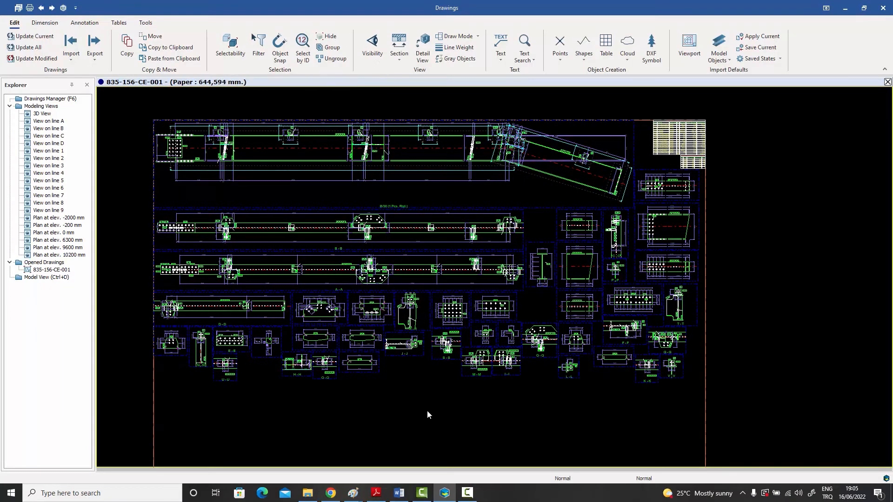
- Check the drawing state in the properties of drawing 835-156-CE-001 and close them without changes
double_click(412, 413)
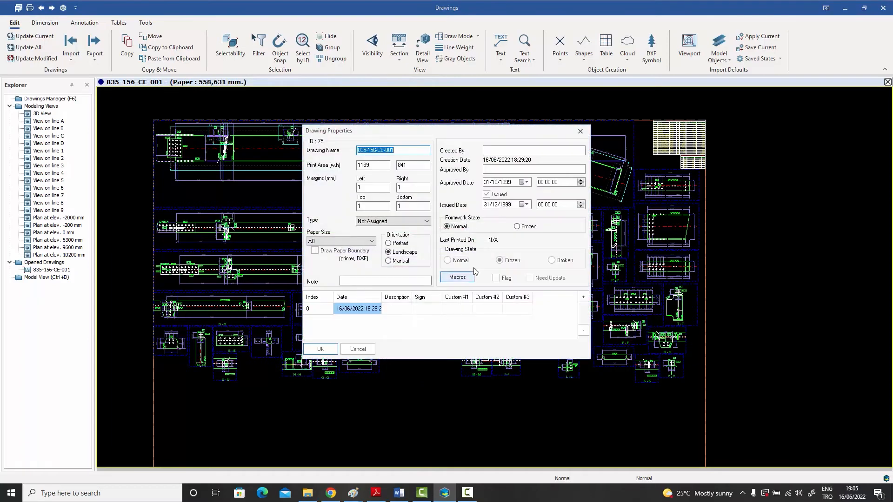
left_click(501, 259)
left_click(582, 132)
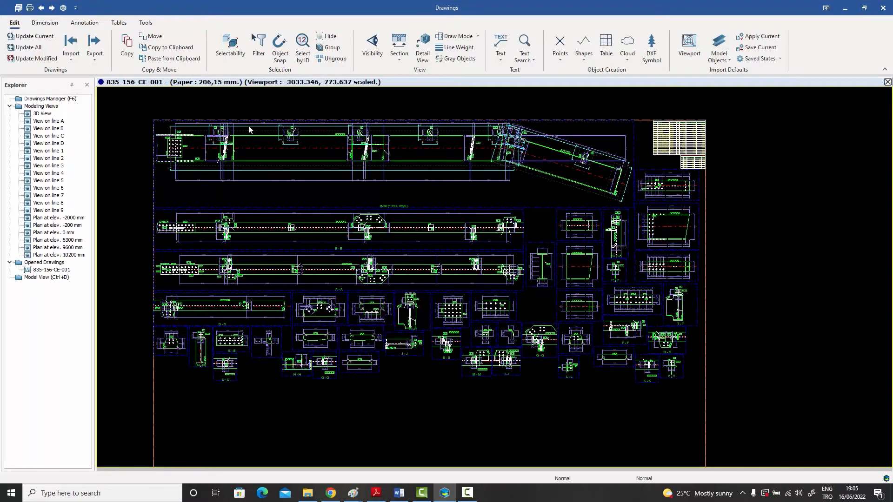
- Examine the manually edited dimensions in the main view and above plate P/396 in section B-B
scroll(247, 132, "up", 5)
middle_click_drag(255, 140, 309, 177)
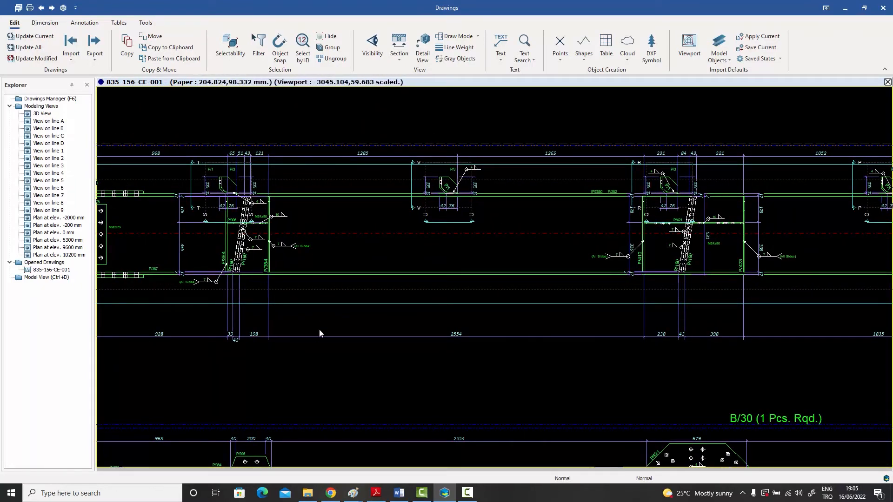
scroll(349, 320, "down", 5)
middle_click_drag(349, 314, 354, 113)
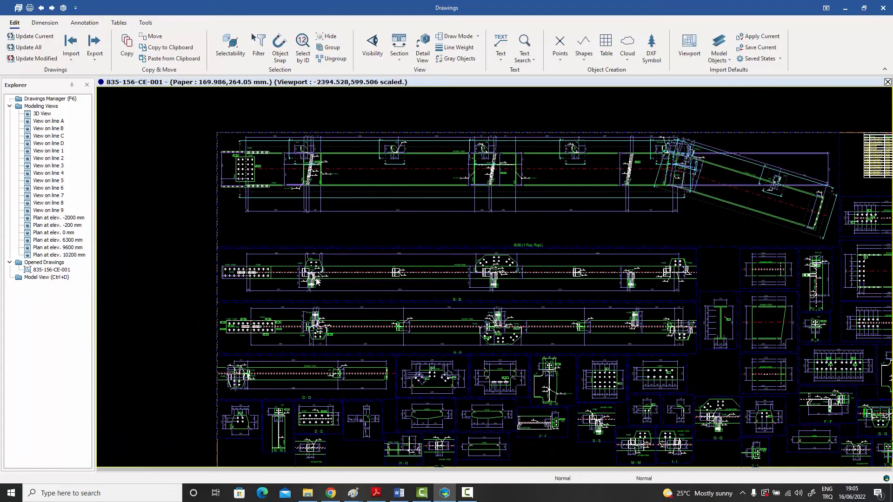
scroll(310, 278, "up", 6)
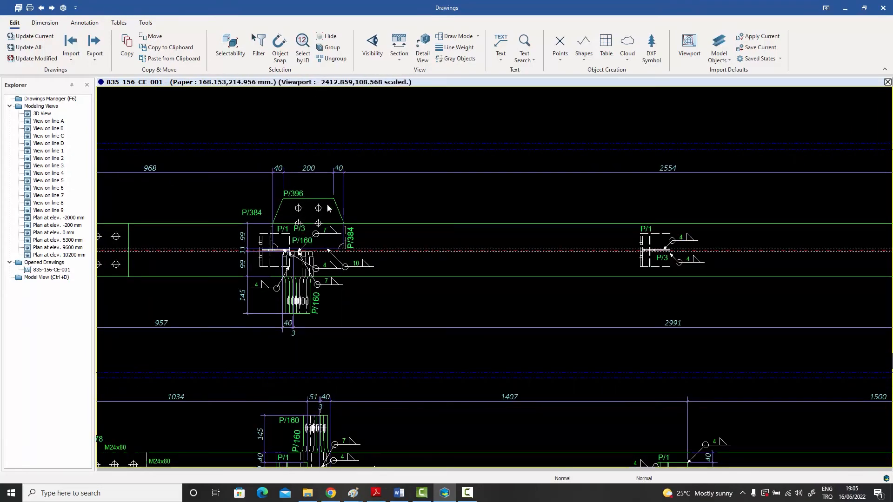
scroll(328, 204, "down", 6)
middle_click_drag(353, 197, 343, 322)
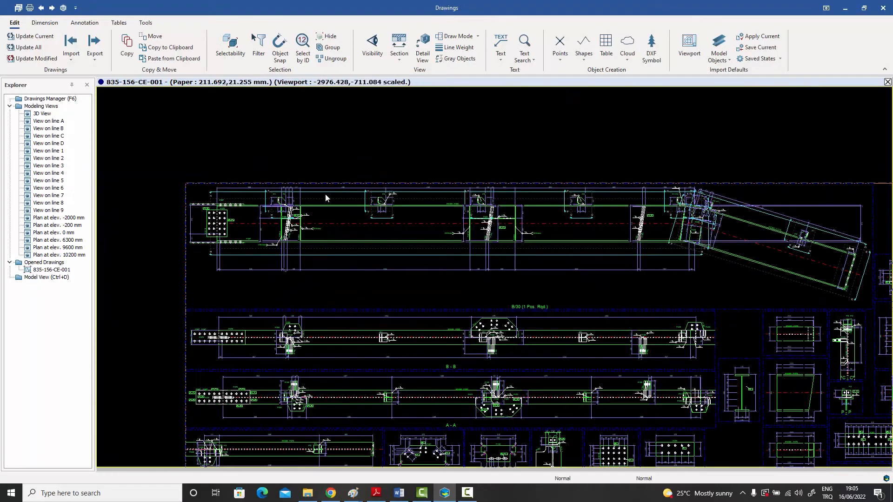
scroll(325, 193, "up", 6)
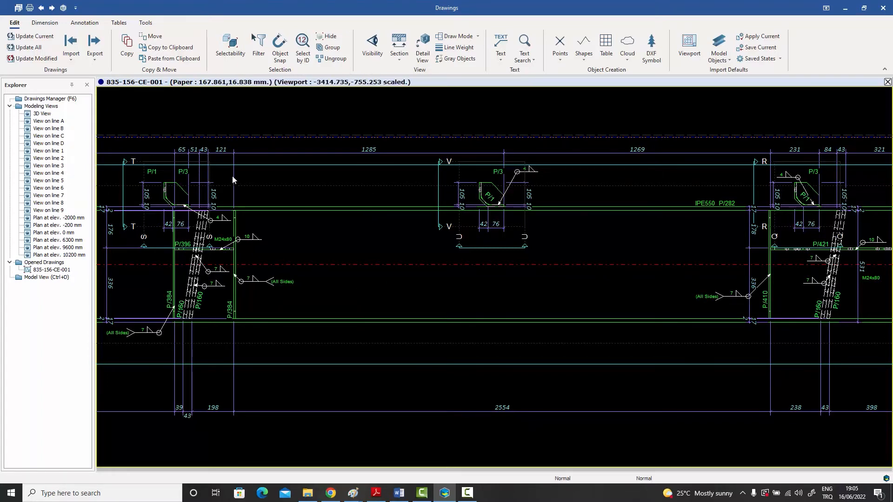
scroll(232, 175, "down", 5)
scroll(248, 335, "up", 5)
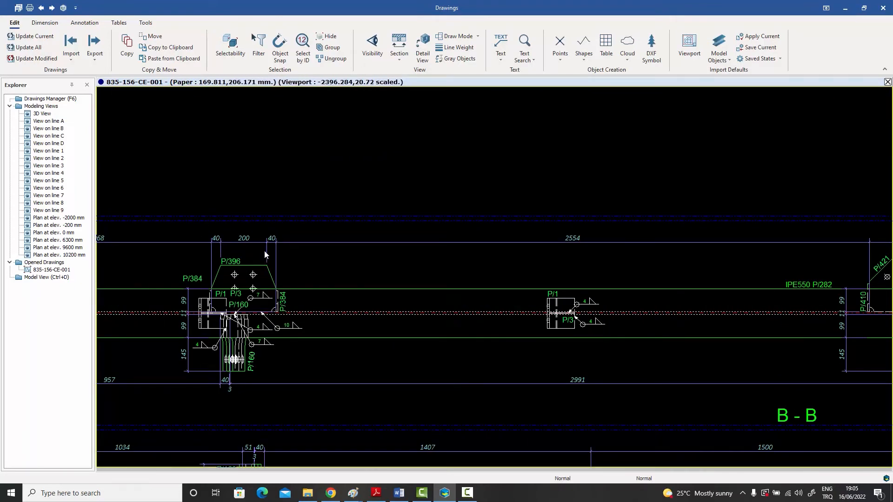
scroll(265, 251, "down", 5)
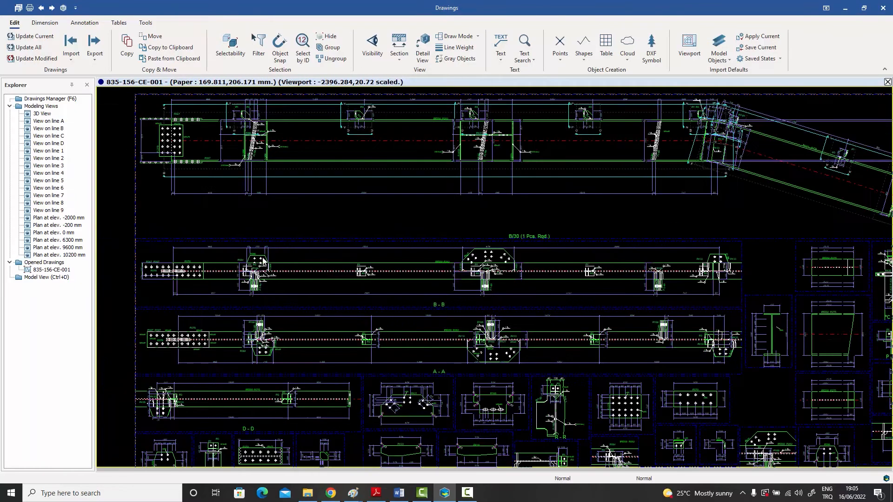
- Examine the detail views on the lower part of the sheet, including sections E-E and R-R
scroll(311, 353, "up", 5)
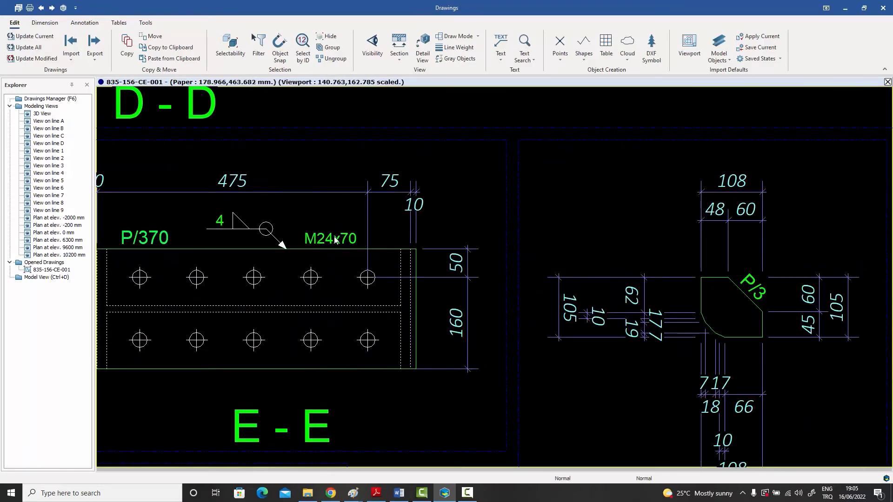
scroll(335, 240, "down", 5)
scroll(468, 224, "up", 5)
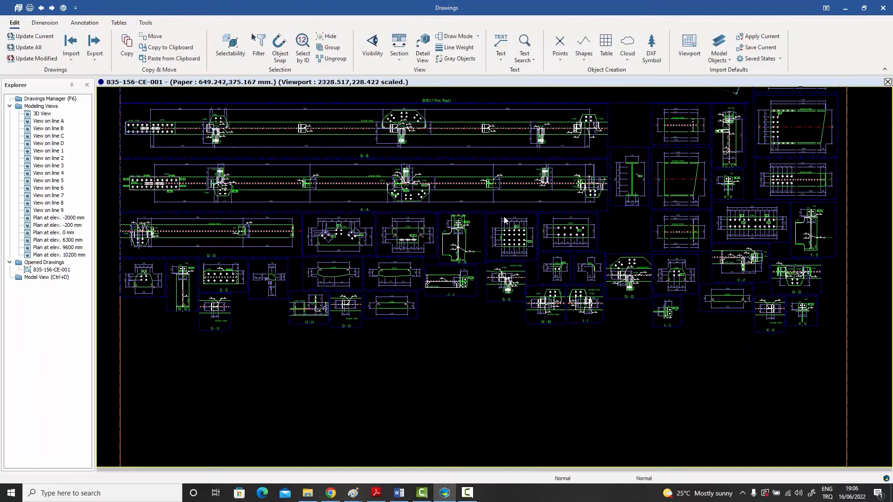
scroll(458, 227, "up", 1)
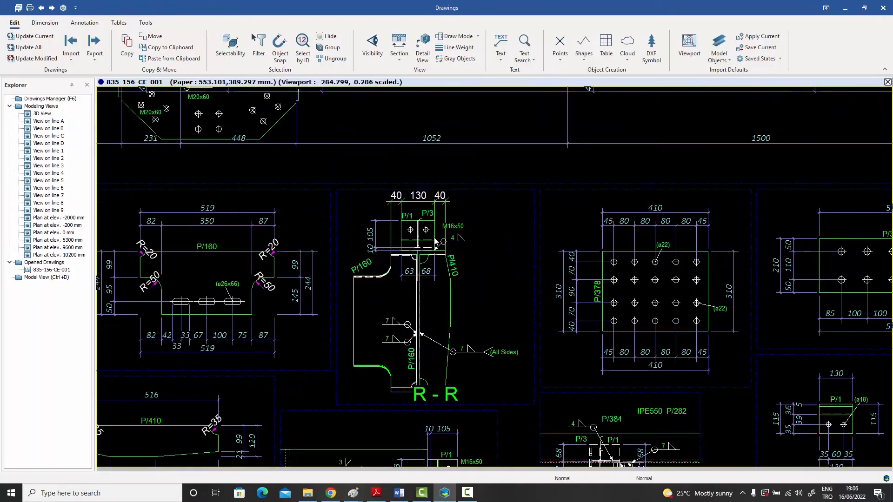
scroll(396, 233, "down", 2)
scroll(394, 231, "down", 2)
scroll(420, 231, "down", 2)
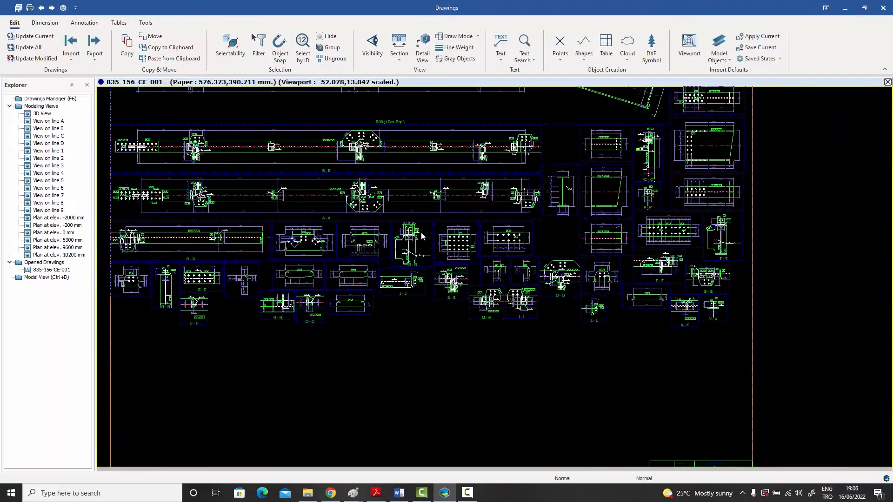
middle_click_drag(408, 233, 483, 326)
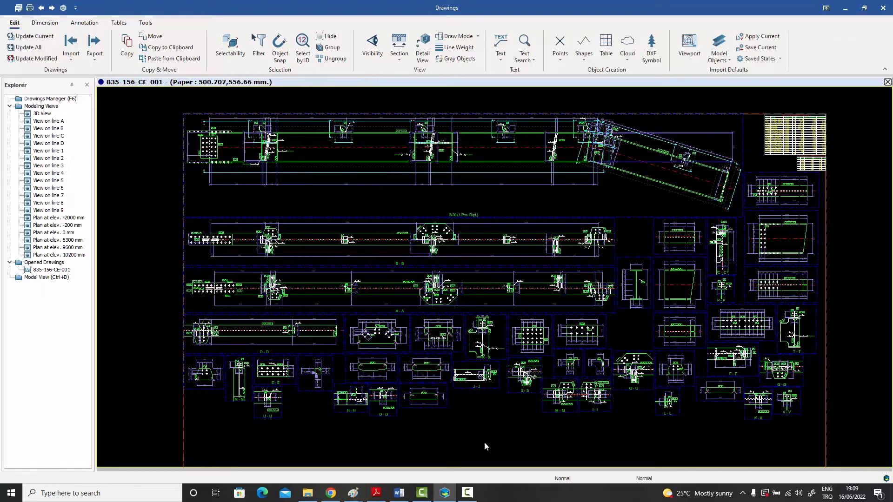
- Rerun the drawing's Assembly Drawing macro with Keep Manual Changes enabled and accept the drawing properties
double_click(483, 436)
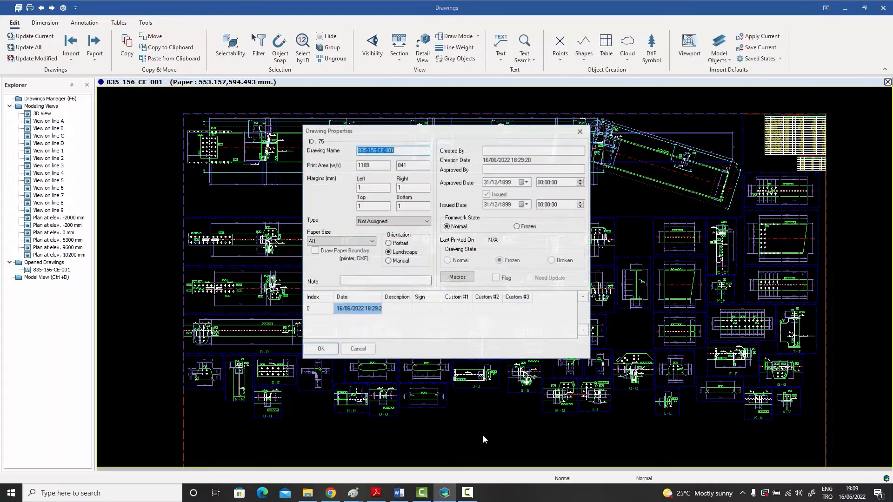
left_click(457, 277)
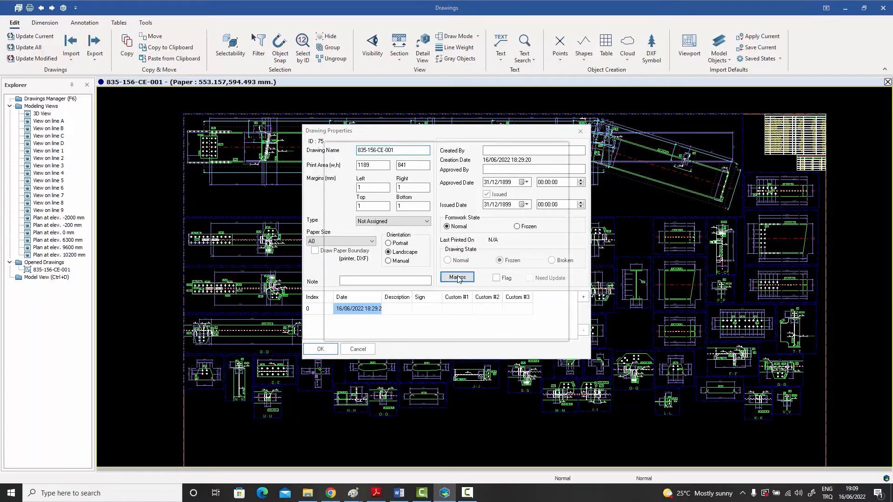
left_click(350, 172)
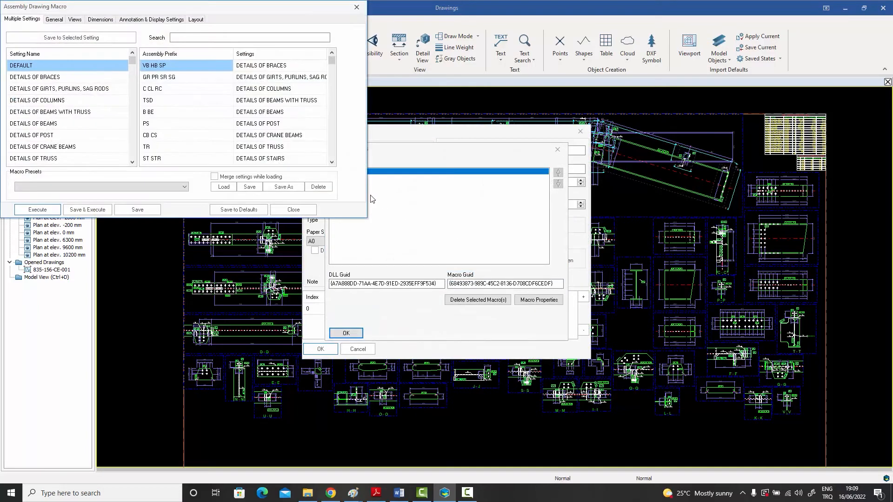
left_click(75, 20)
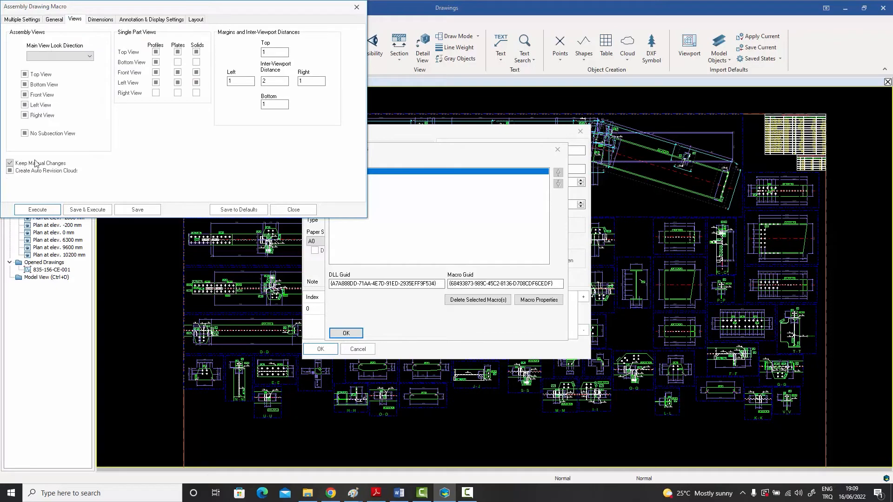
left_click(26, 20)
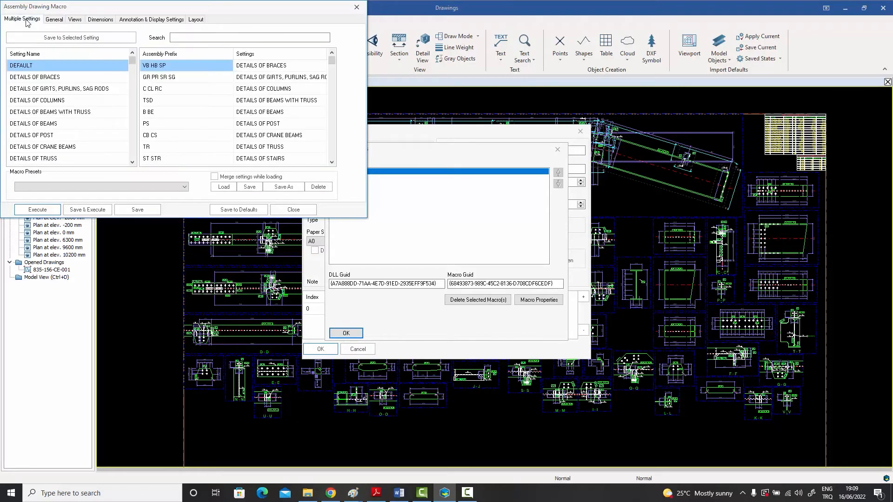
left_click(39, 210)
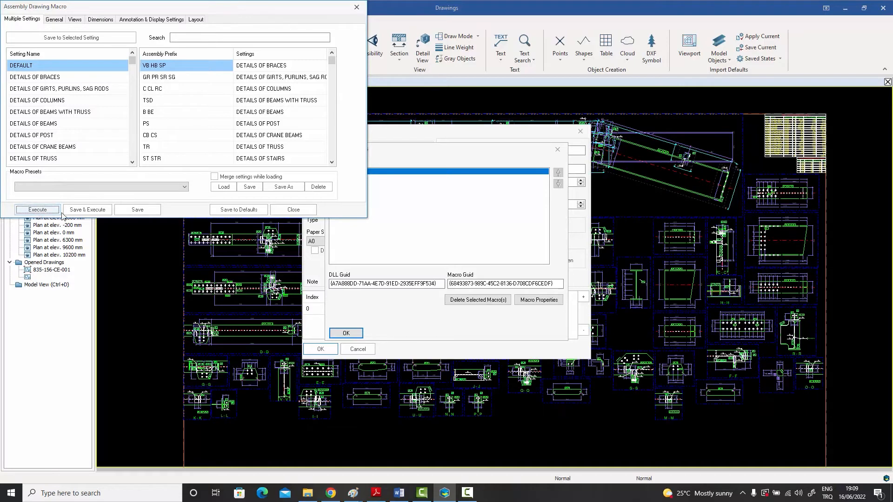
left_click(293, 209)
left_click(358, 338)
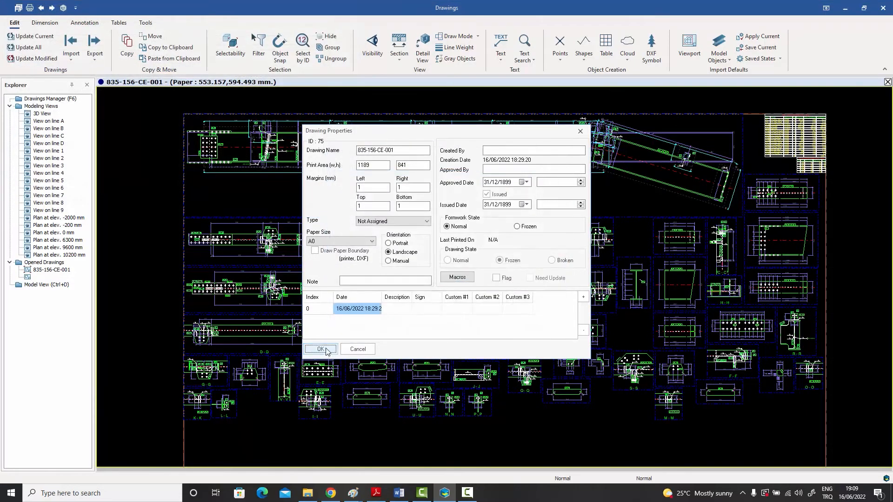
left_click(320, 349)
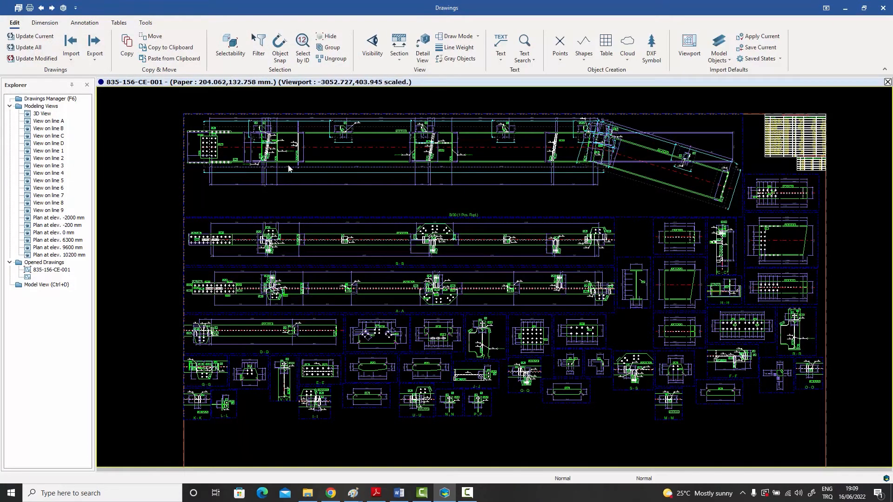
- Examine the regenerated main view's dimensions around plates P/464 and those above plate P/396 in section B-B
scroll(284, 149, "up", 3)
scroll(284, 149, "up", 4)
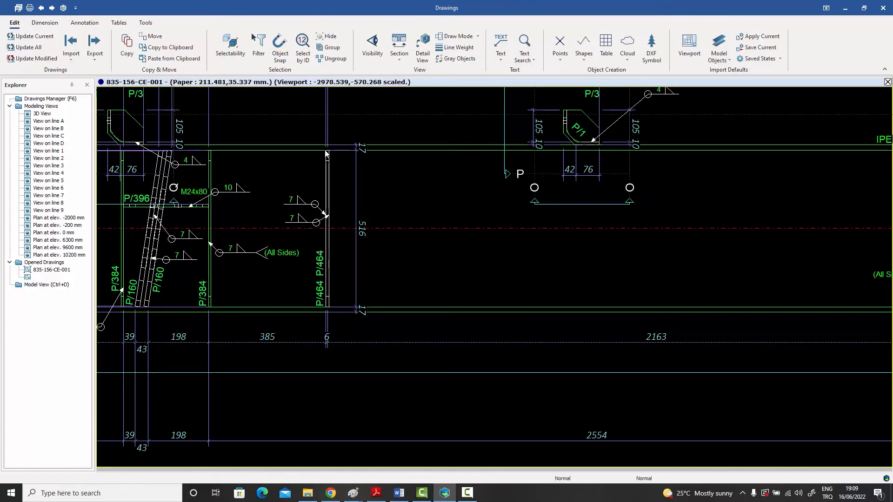
scroll(332, 306, "down", 2)
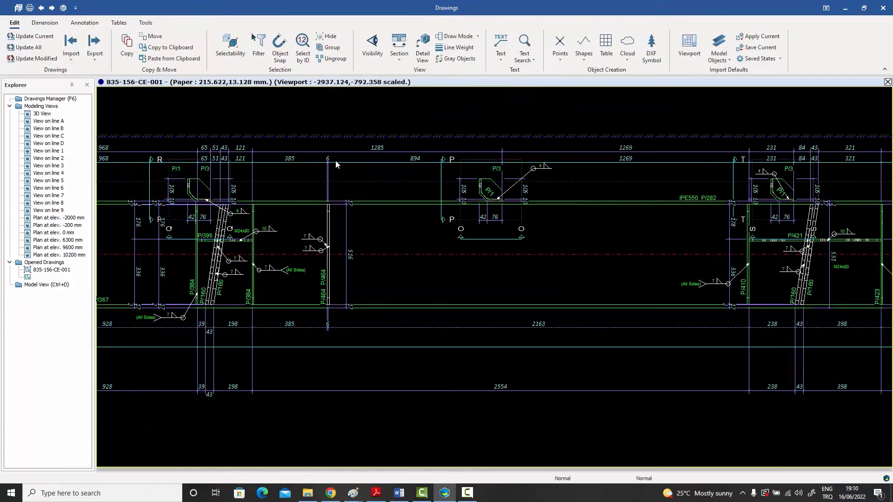
middle_click_drag(332, 188, 317, 170)
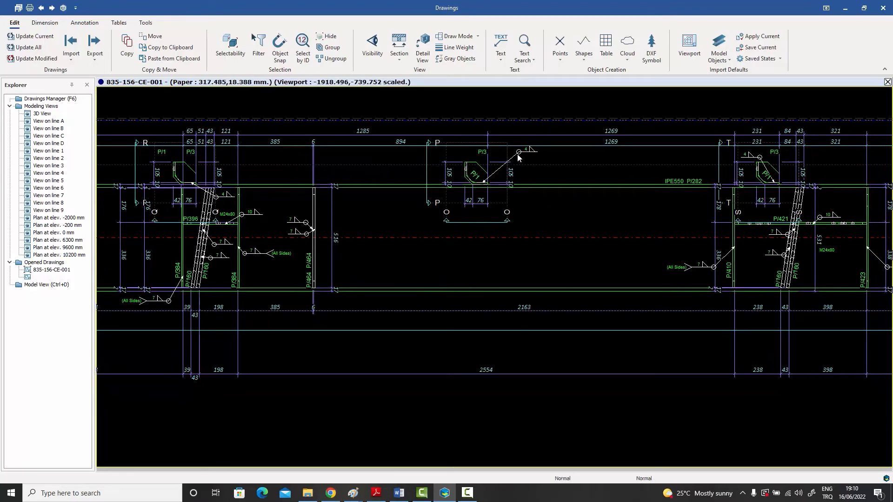
scroll(492, 179, "down", 1)
scroll(492, 179, "down", 3)
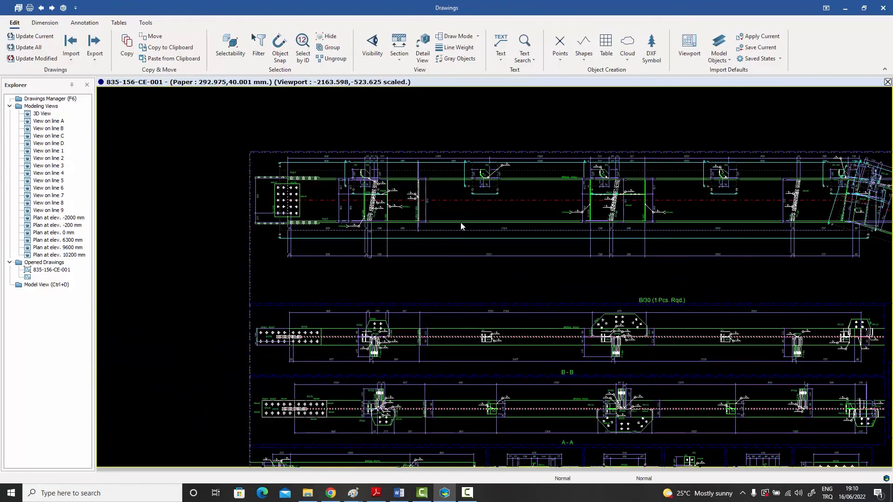
middle_click_drag(457, 245, 459, 147)
scroll(379, 227, "up", 1)
scroll(380, 227, "up", 5)
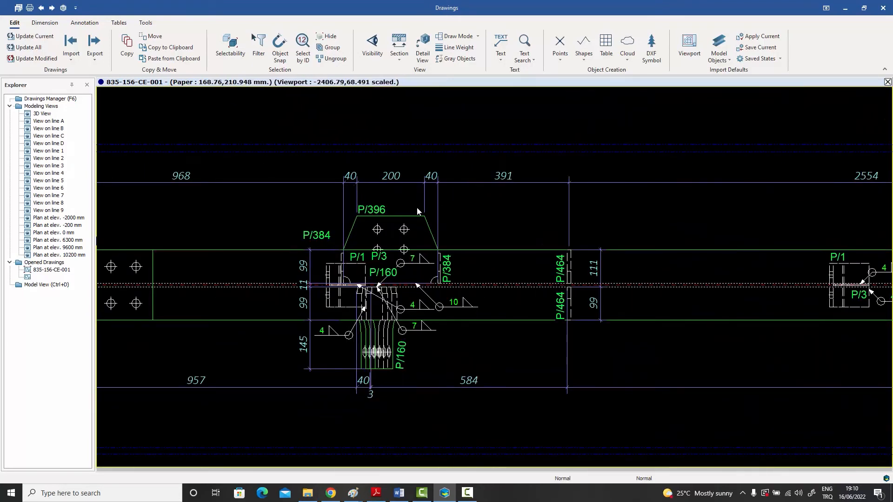
scroll(411, 165, "down", 8)
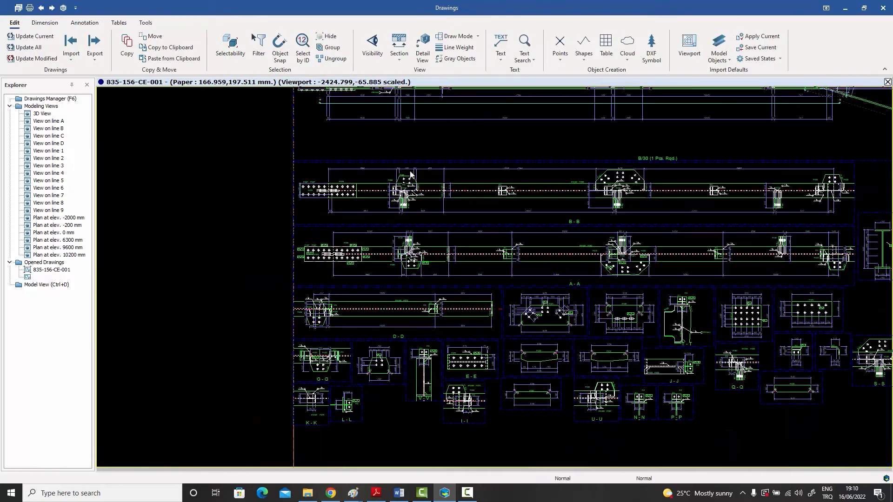
- Examine the dimensions of section E-E and the manually edited dimensions above section R-R in the regenerated drawing
scroll(435, 311, "up", 8)
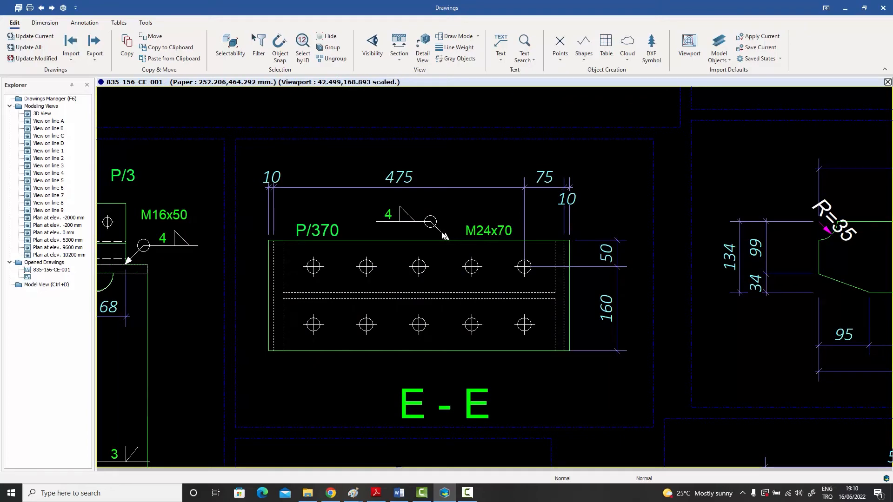
scroll(488, 233, "down", 3)
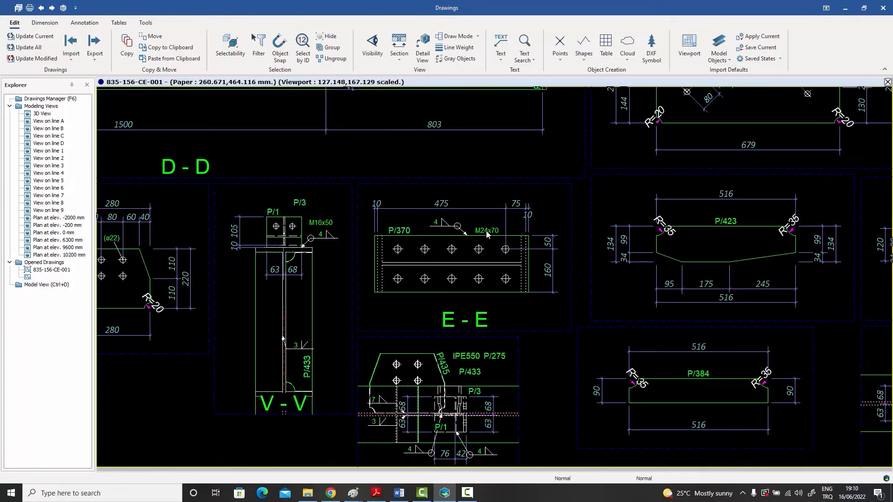
scroll(488, 234, "down", 5)
middle_click_drag(487, 232, 376, 252)
middle_click_drag(493, 246, 355, 264)
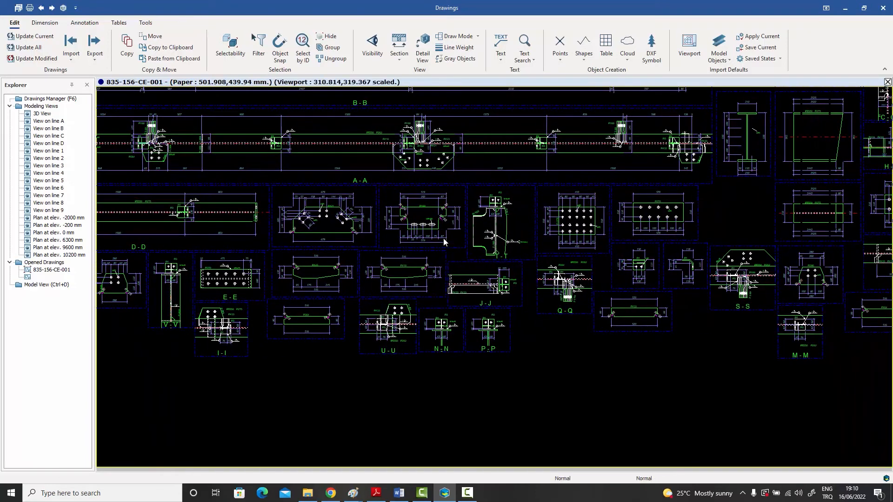
mouse_move(529, 262)
middle_mouse_down()
mouse_move(520, 273)
mouse_move(422, 283)
middle_mouse_up()
middle_click_drag(555, 278, 376, 315)
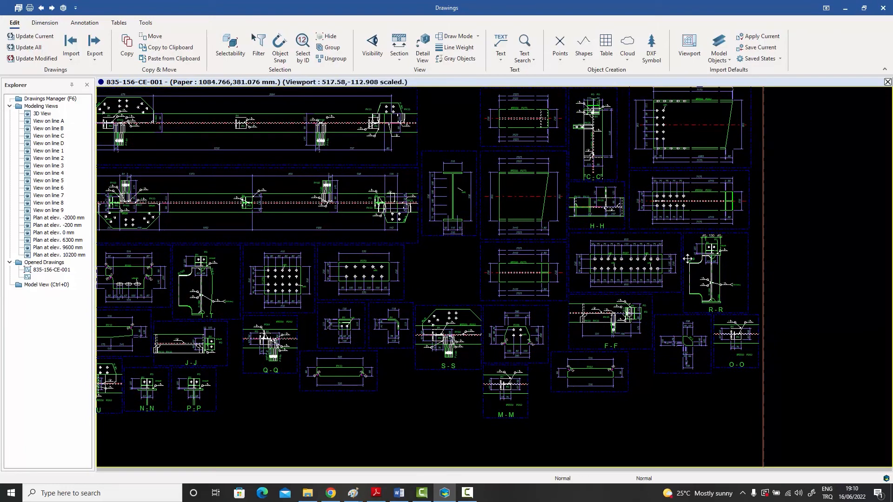
scroll(732, 279, "up", 6)
middle_click_drag(735, 277, 659, 309)
scroll(664, 305, "up", 1)
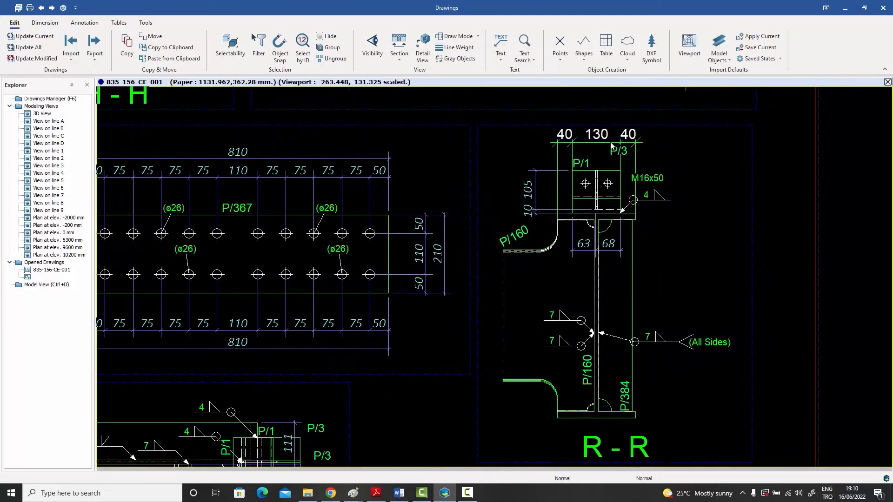
left_click(609, 176)
left_click(666, 174)
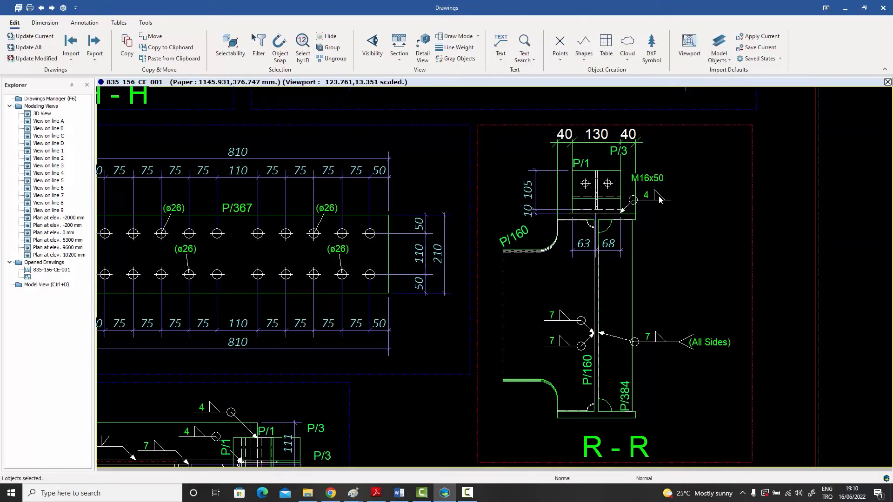
scroll(659, 199, "down", 6)
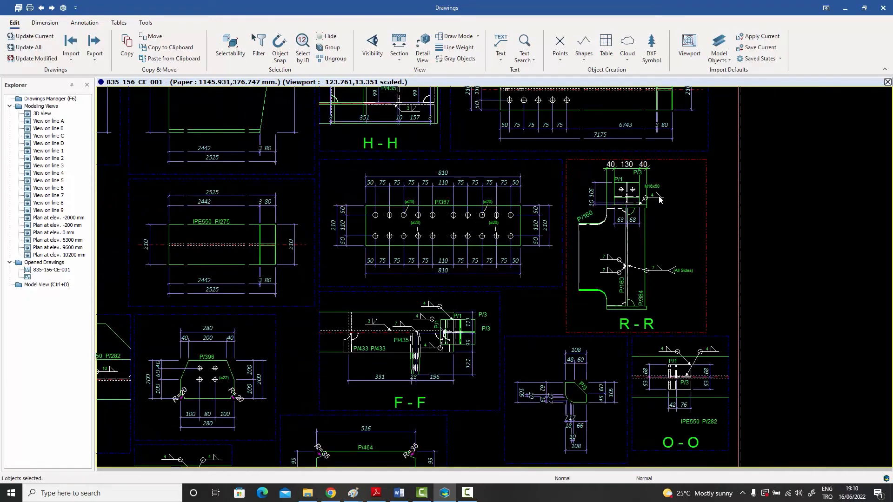
scroll(667, 250, "down", 4)
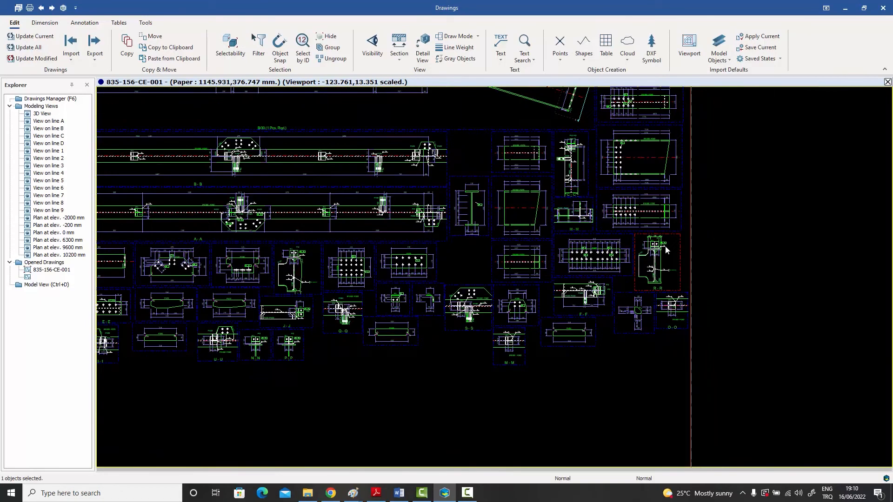
- Inspect the main view of B/30 and its lowest horizontal dimension line, then clear the dimension selection
middle_click_drag(531, 237, 548, 254)
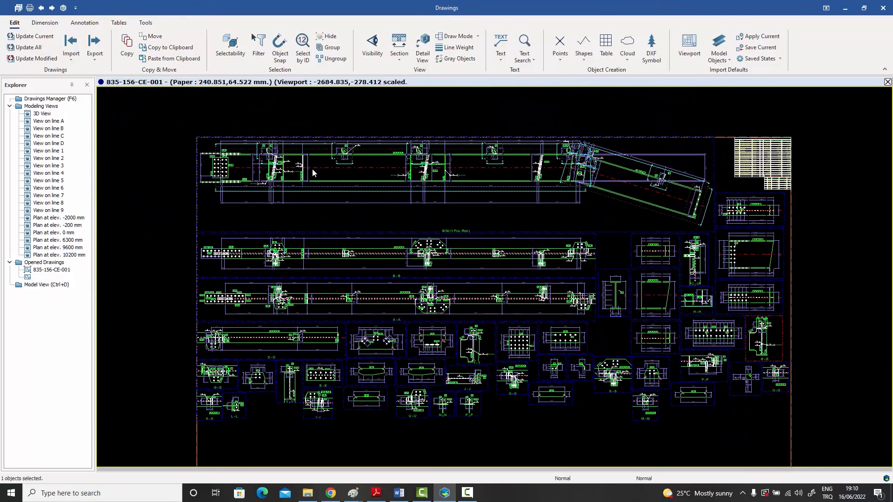
scroll(310, 169, "up", 8)
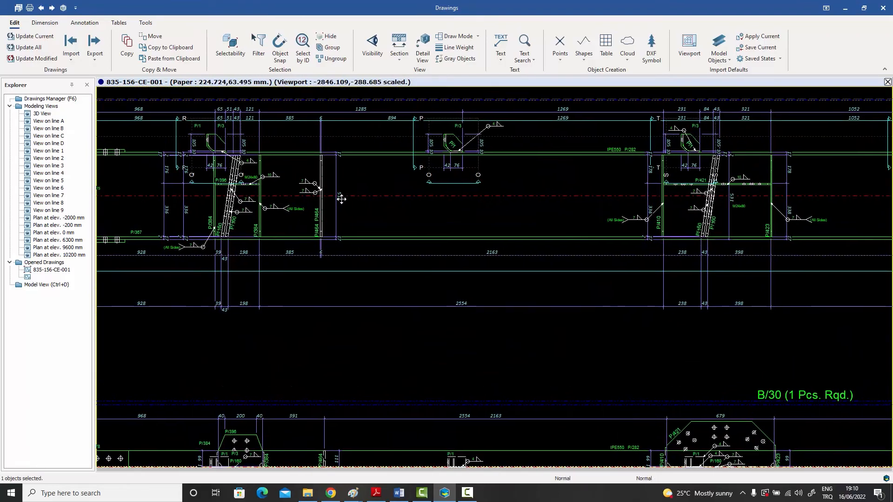
scroll(342, 199, "down", 7)
middle_click_drag(375, 245, 366, 229)
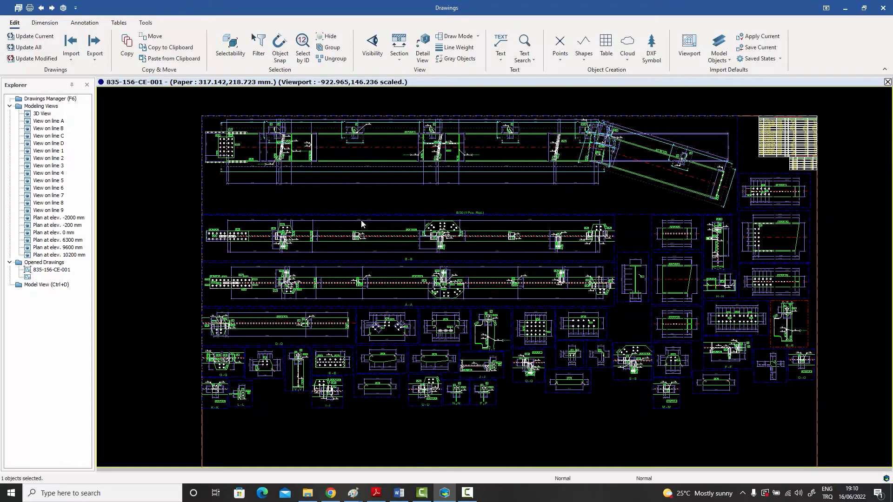
left_click(345, 181)
scroll(307, 179, "up", 3)
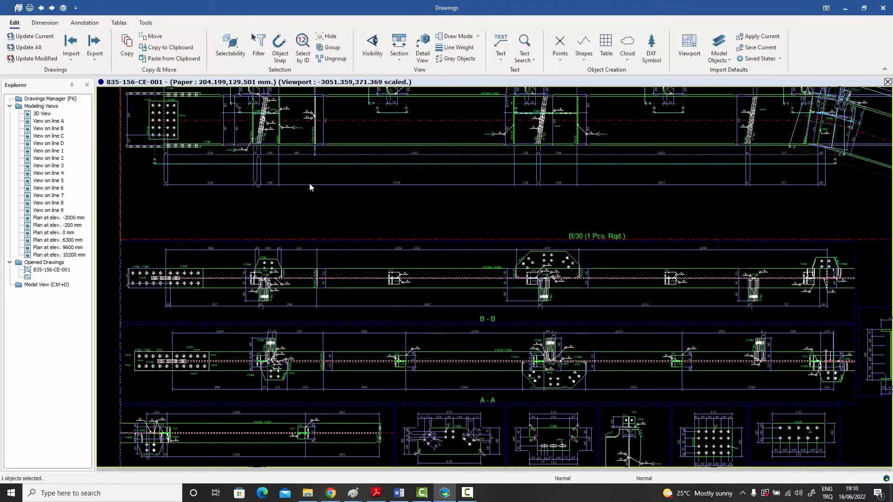
scroll(332, 202, "down", 2)
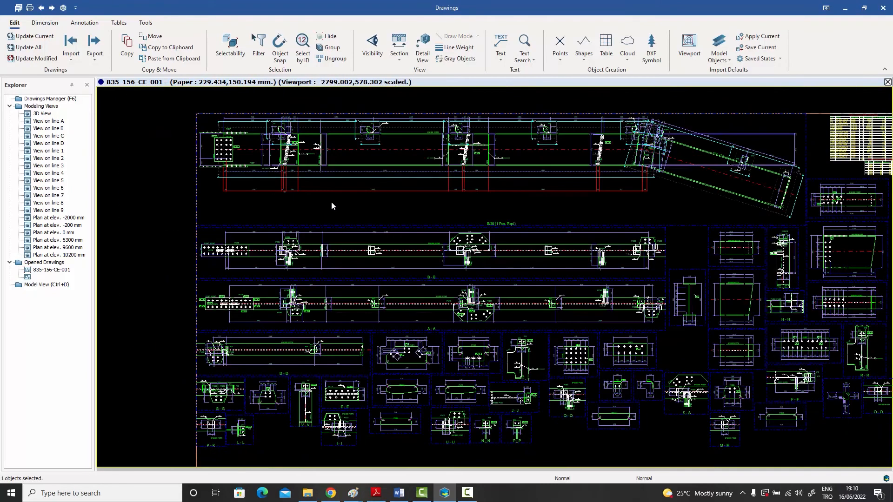
scroll(313, 129, "up", 5)
scroll(315, 122, "down", 6)
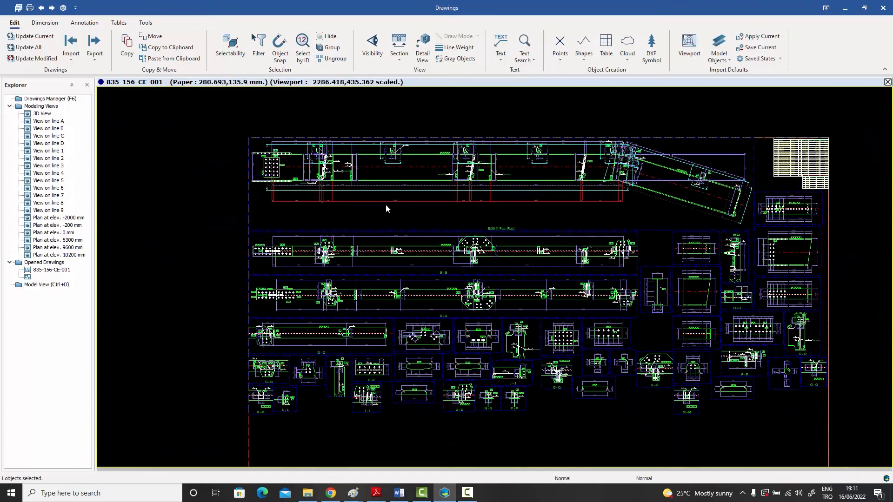
middle_click_drag(387, 205, 384, 187)
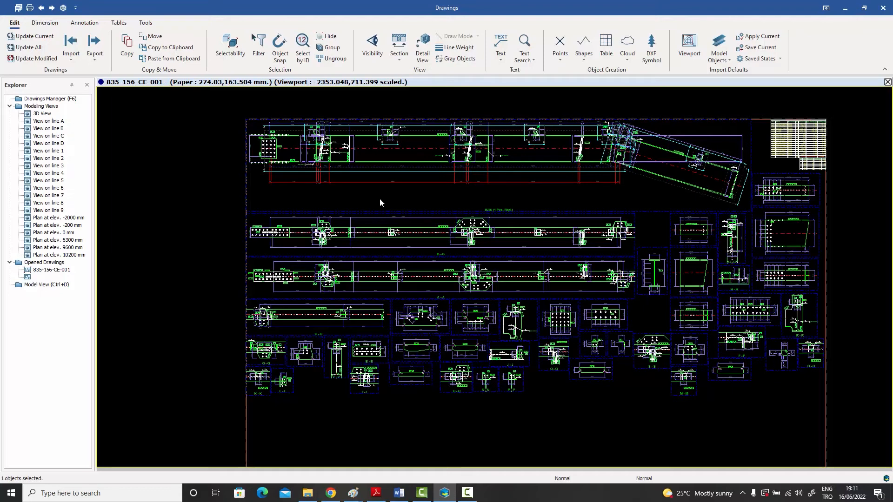
left_click(380, 199)
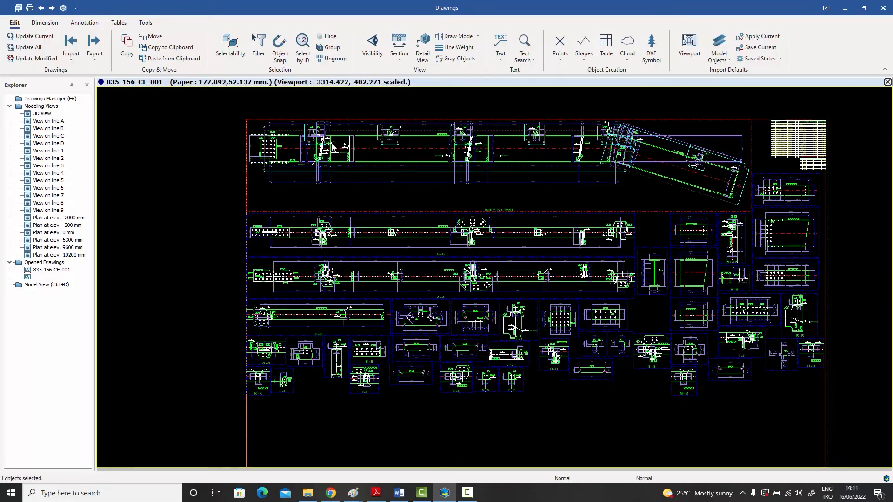
- Examine the main view around plate P/396 and look at the Create Section command's description
scroll(372, 195, "up", 6)
middle_click_drag(362, 185, 382, 217)
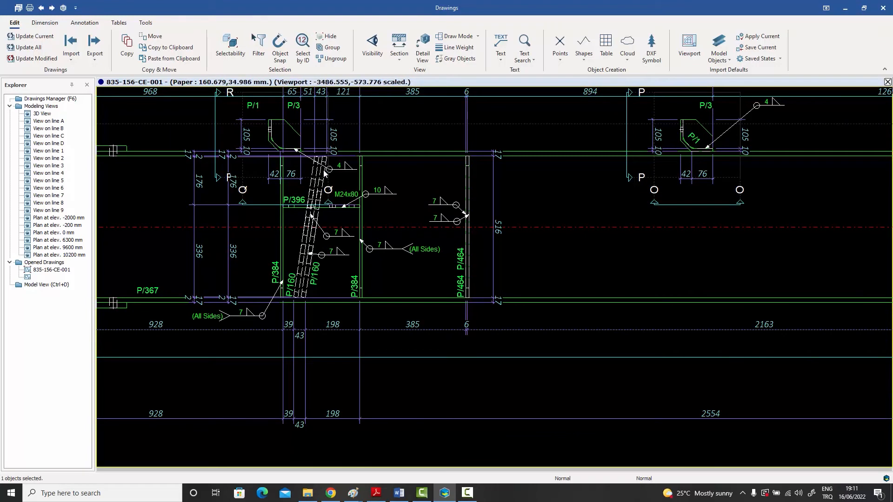
left_click(401, 58)
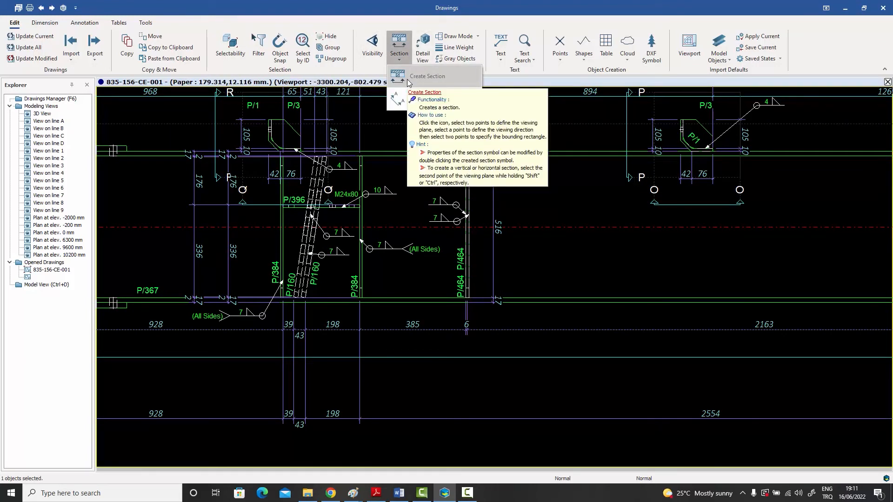
scroll(391, 144, "down", 5)
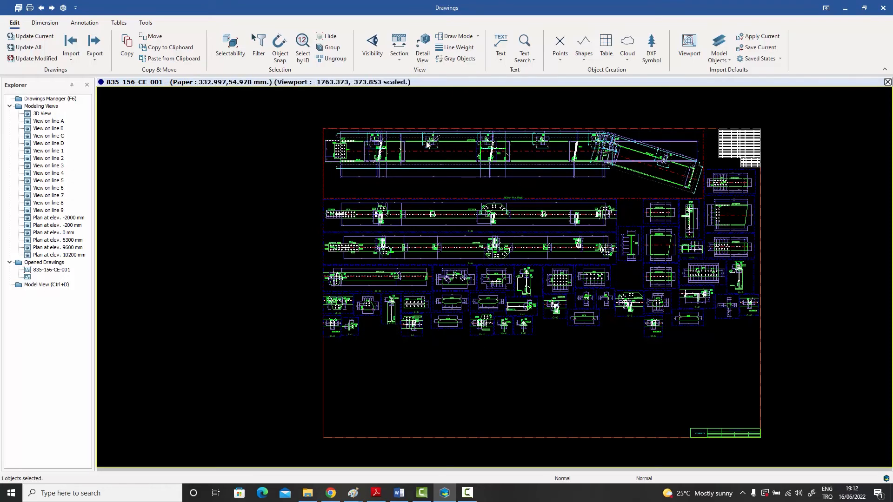
scroll(426, 155, "up", 2)
scroll(424, 148, "up", 2)
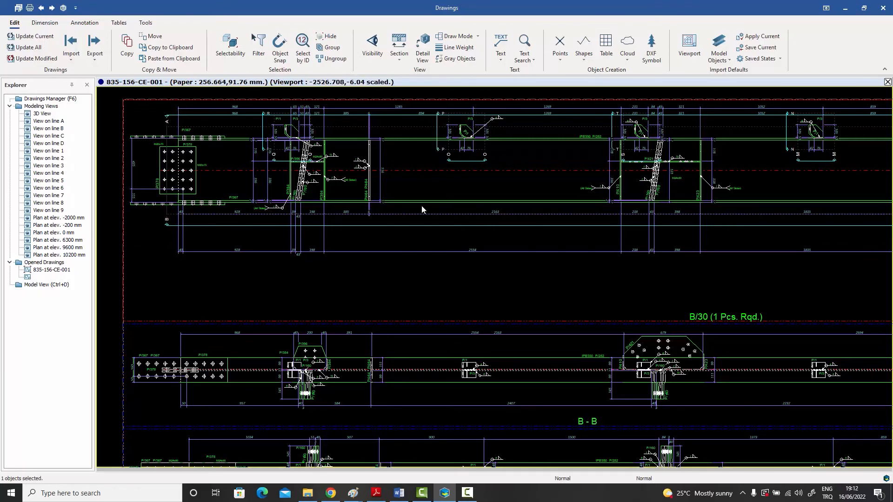
scroll(422, 206, "down", 4)
middle_click_drag(425, 239, 432, 197)
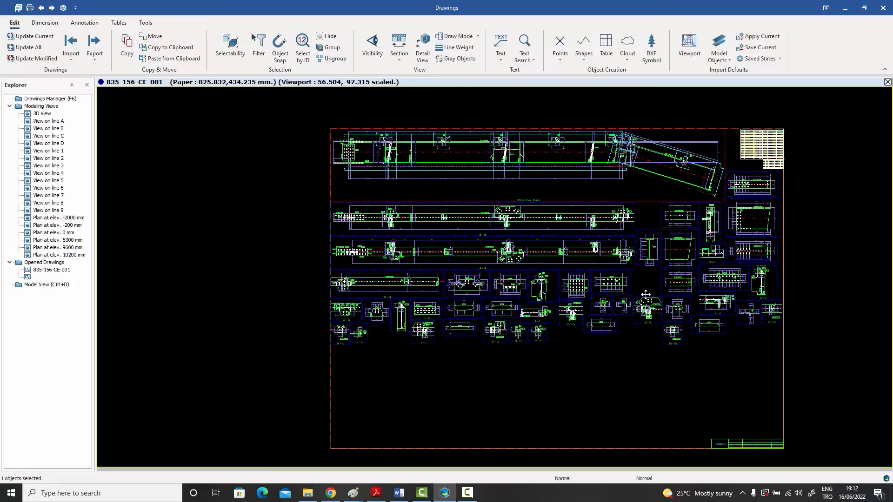
- Try moving the plate detail beside section Q-Q off the sheet and back to the lower detail row
scroll(554, 298, "up", 3)
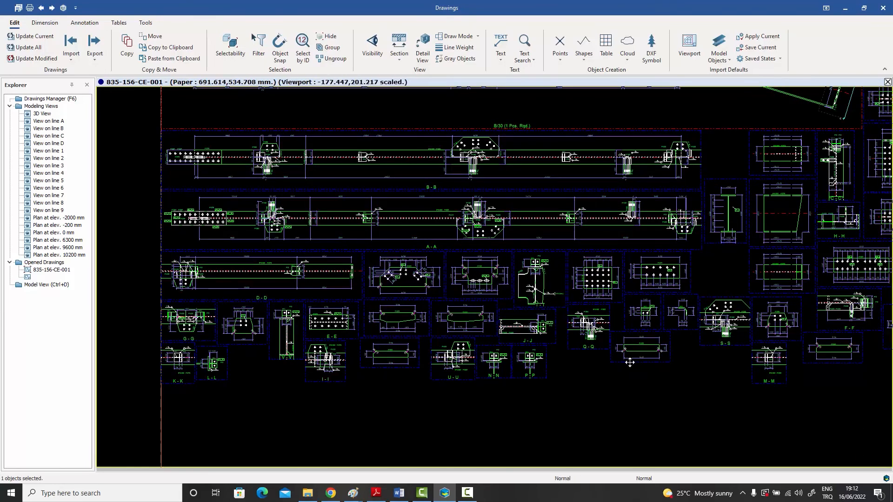
scroll(629, 363, "down", 2)
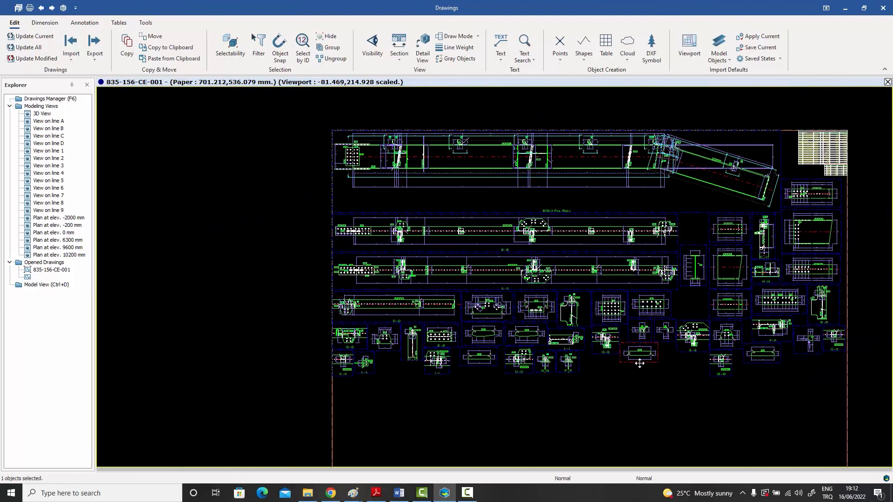
left_click_drag(636, 362, 201, 287)
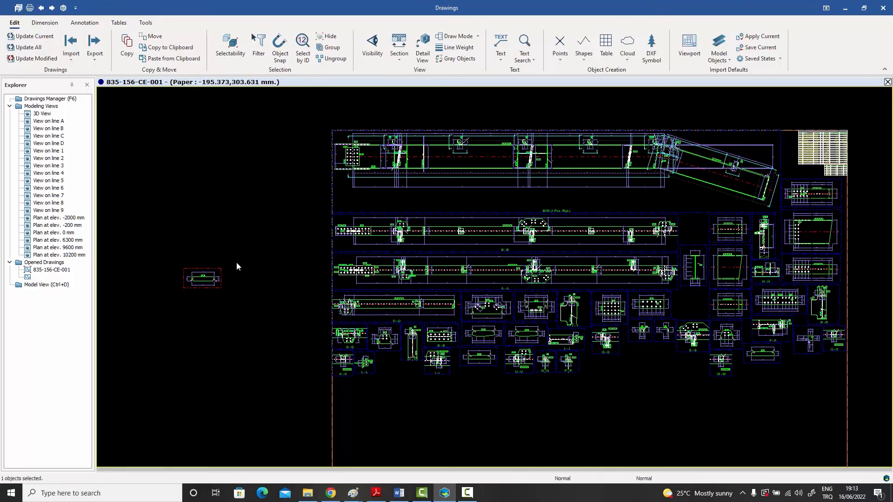
left_click_drag(219, 269, 654, 347)
left_click(661, 389)
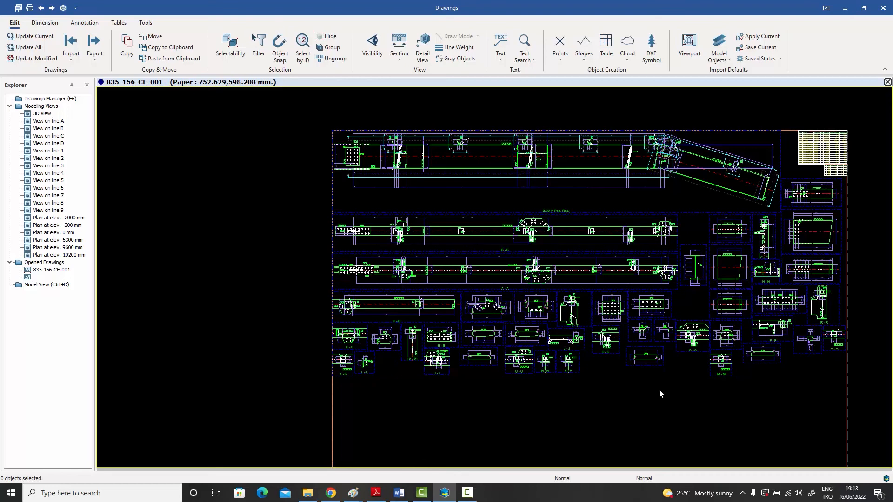
- Move five detail views, including section F-F and the plate detail beside section Q-Q, into the empty area beneath the lowest detail row
middle_click_drag(660, 394, 493, 313)
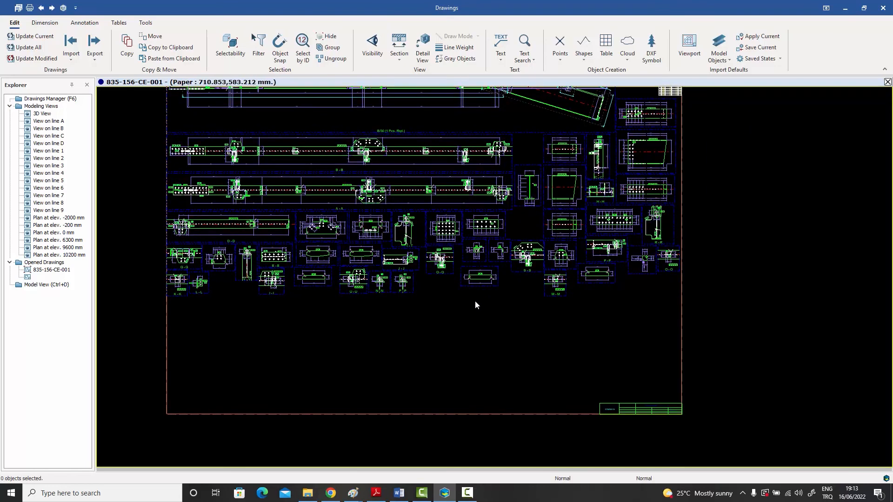
left_click_drag(481, 286, 233, 311)
left_click_drag(485, 258, 277, 331)
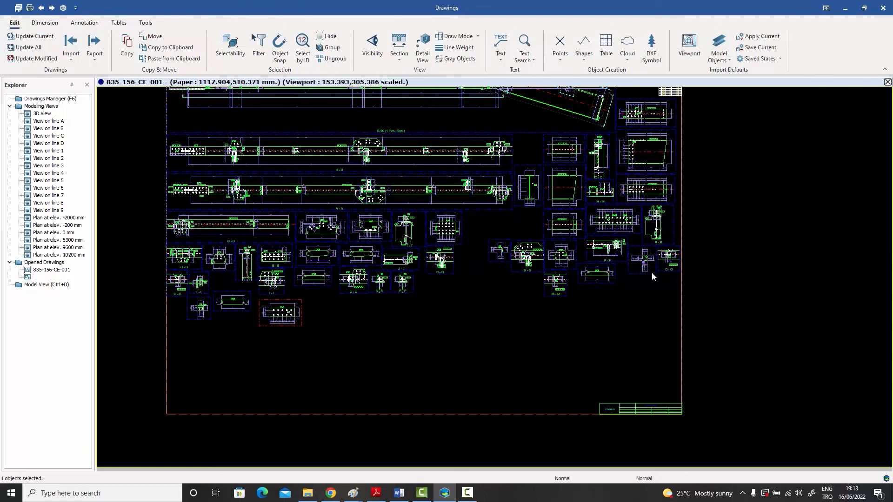
left_click_drag(652, 272, 331, 318)
left_click_drag(623, 254, 361, 316)
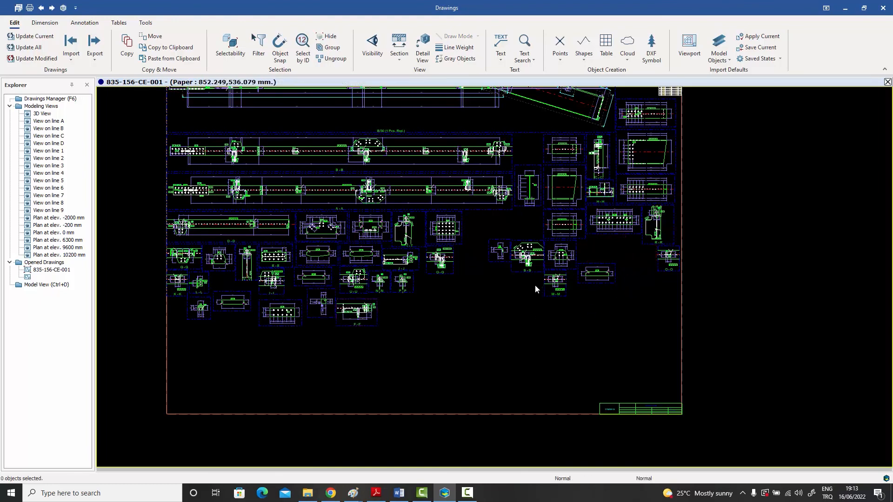
scroll(526, 282, "down", 2)
scroll(363, 148, "up", 4)
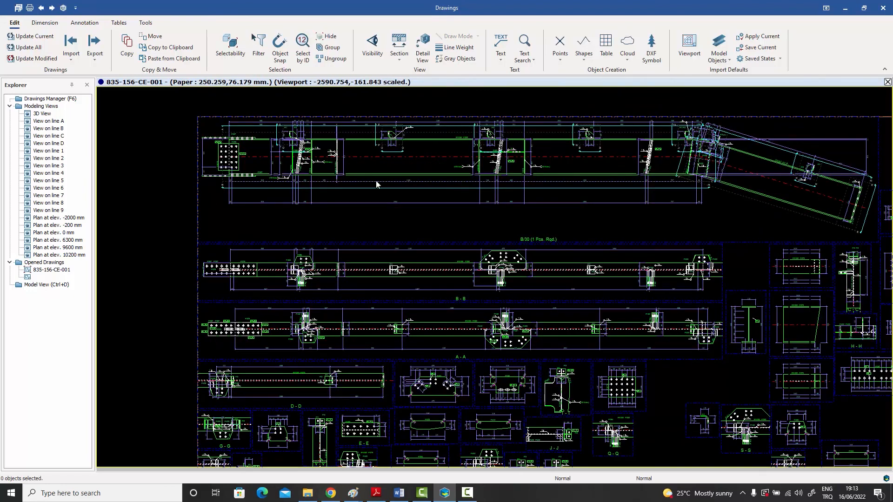
scroll(419, 223, "down", 3)
scroll(439, 255, "up", 1)
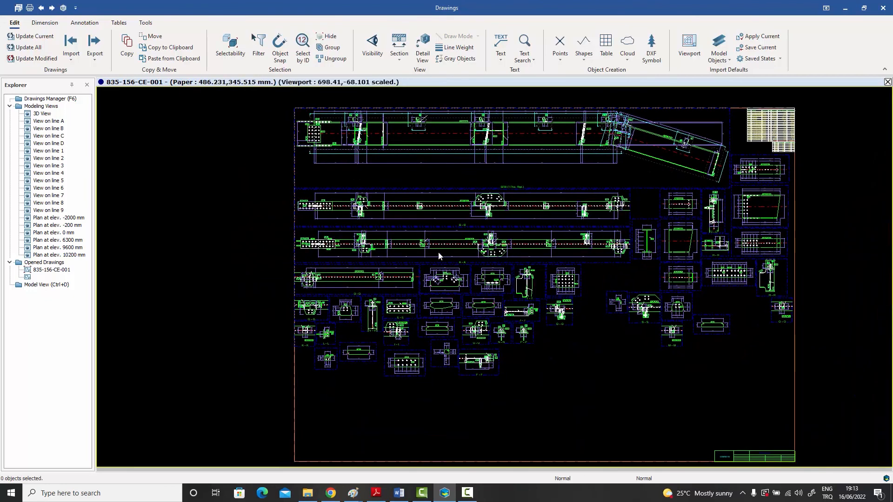
middle_click_drag(642, 353, 592, 349)
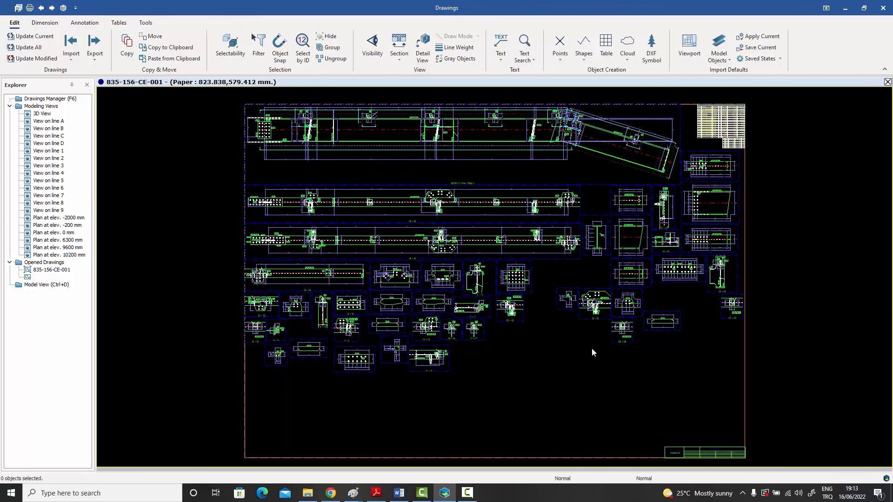